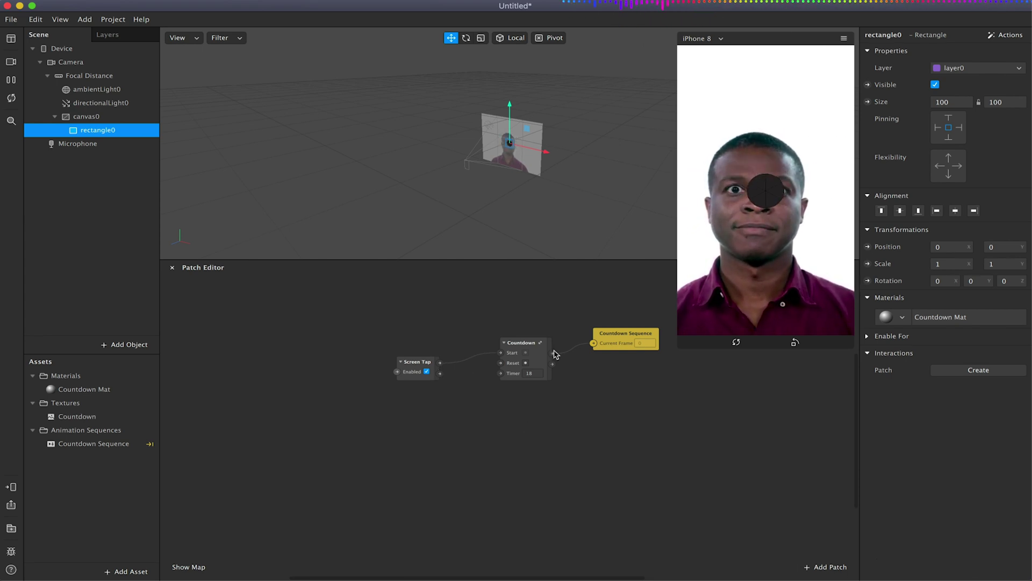
Step: Save the Countdown patch group as a patch asset named Countdown and line up the Screen Tap and Countdown Sequence patches beside it
click(526, 348)
drag(525, 348, 504, 319)
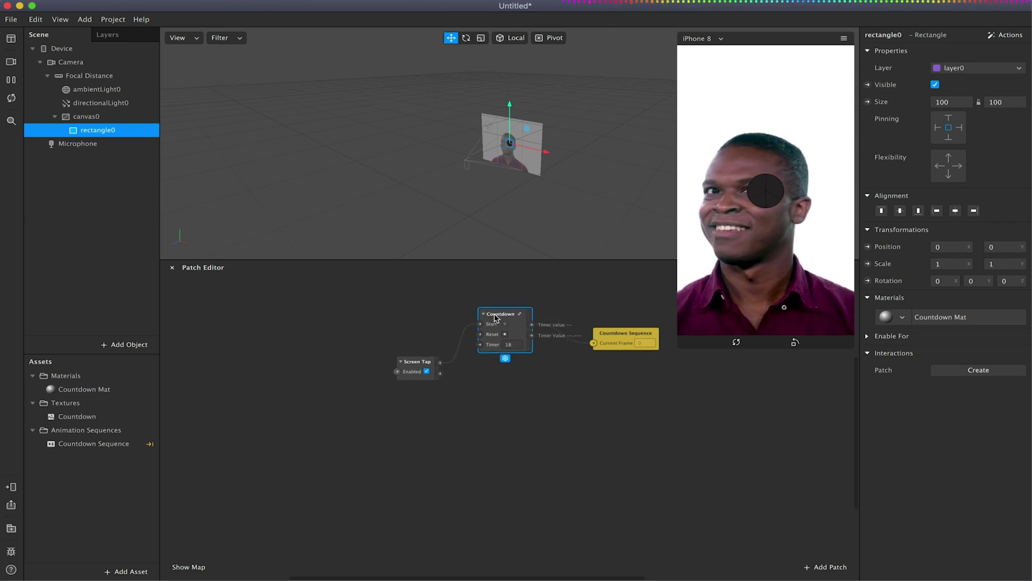
right_click(496, 317)
click(535, 388)
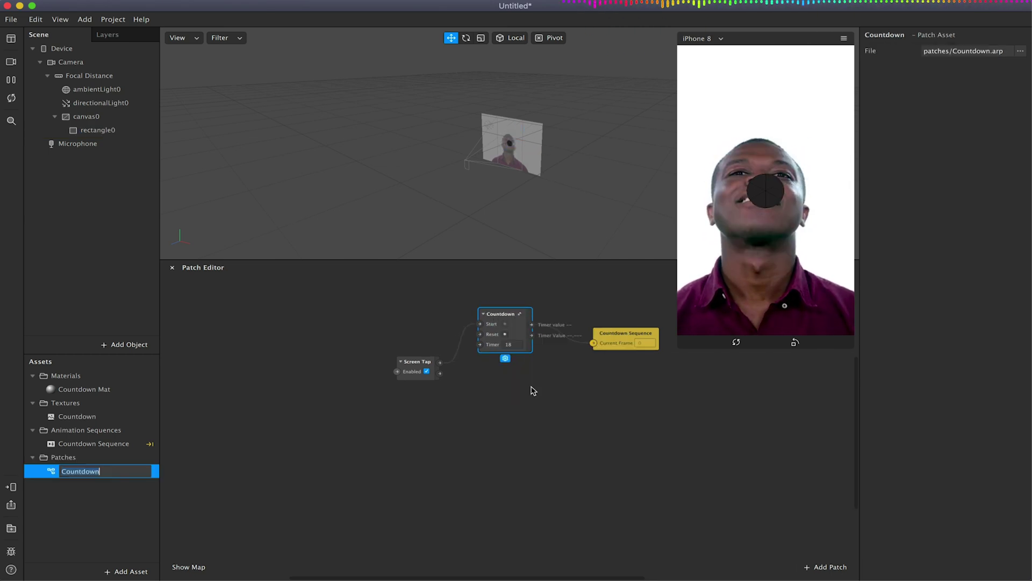
click(106, 492)
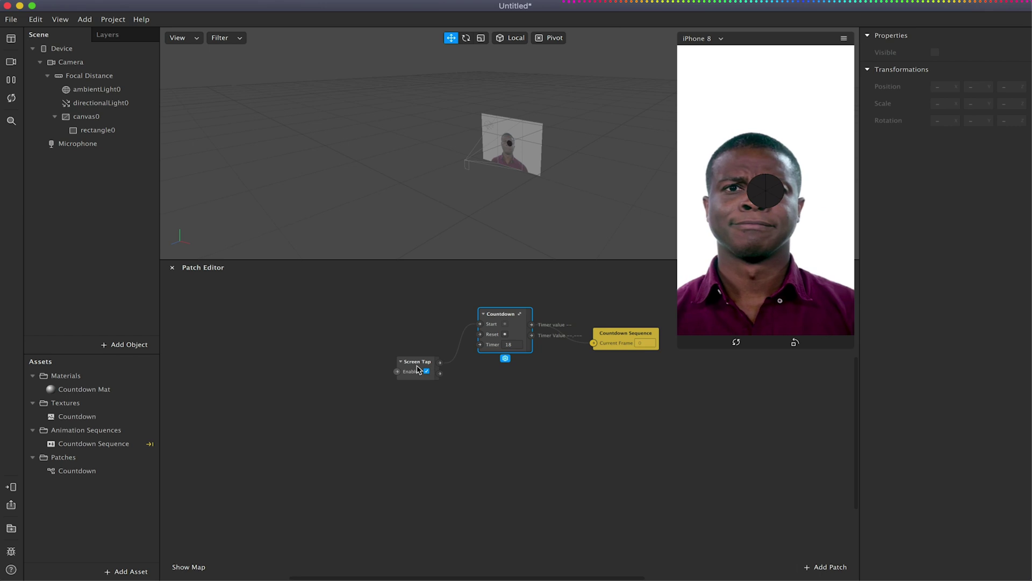
drag(418, 369, 387, 340)
drag(619, 335, 599, 316)
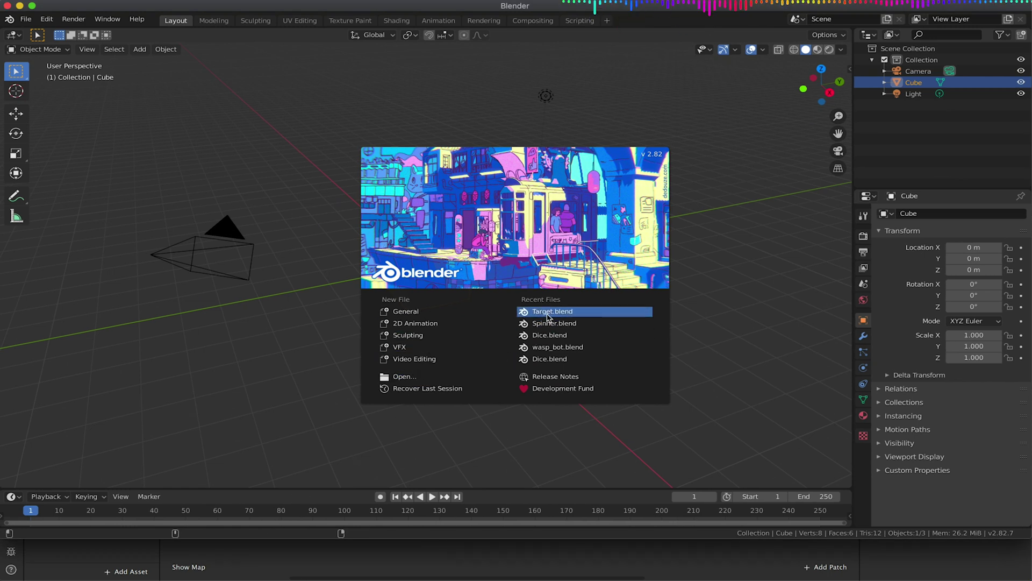
Step: Open the recent file Target.blend in Blender and inspect the target model from the front and at an angle in rendered shading
click(594, 314)
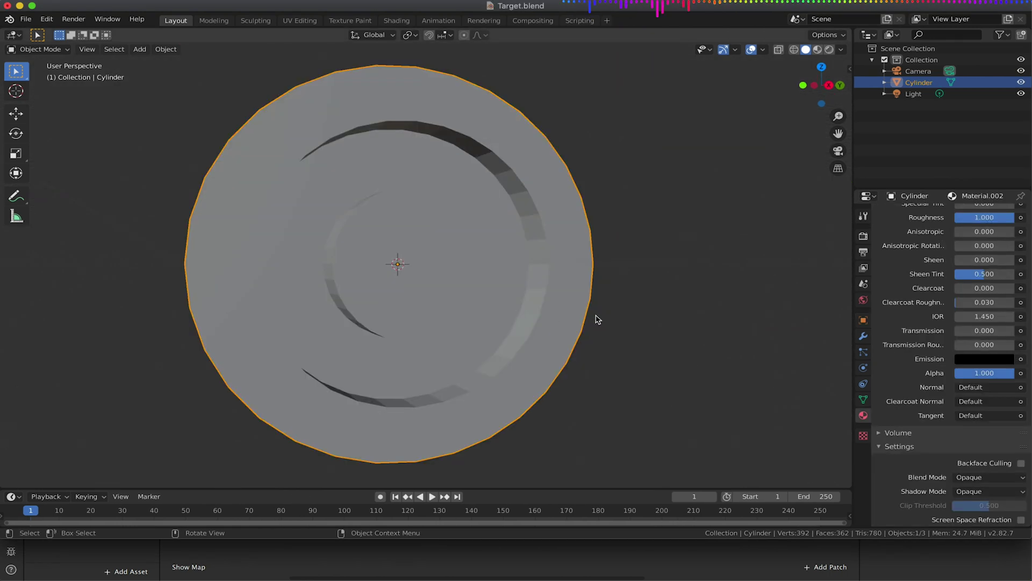
click(829, 50)
key(KP_1)
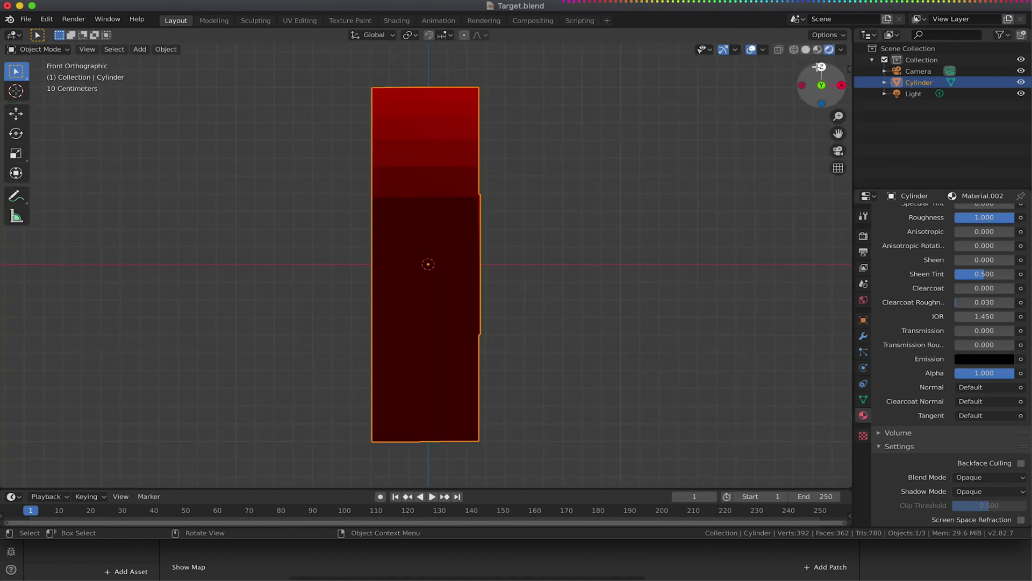
mouse_move(570, 214)
mouse_down()
mouse_move(444, 203)
mouse_move(559, 265)
mouse_up()
middle_drag(569, 263, 479, 274)
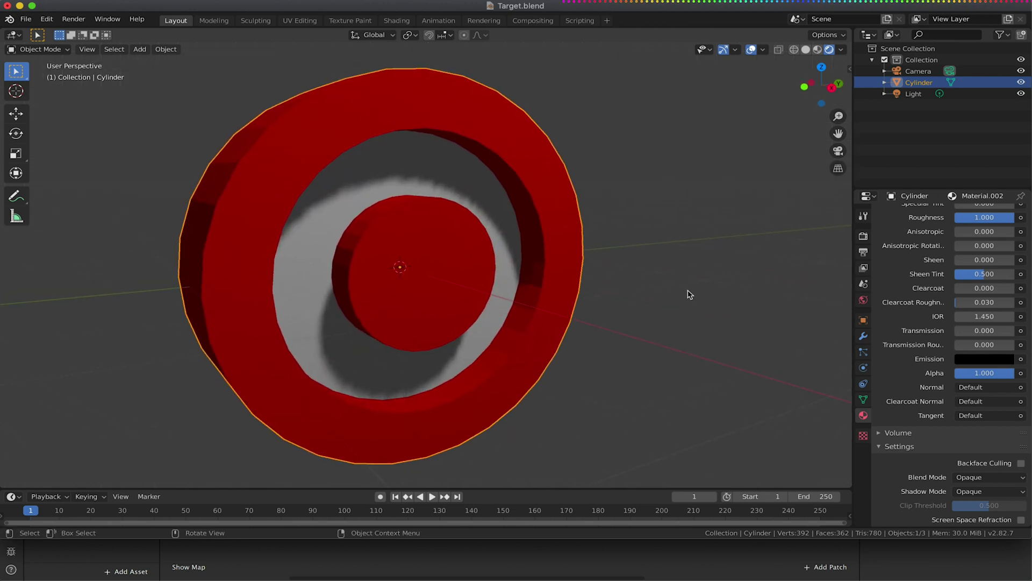
middle_drag(445, 150, 506, 171)
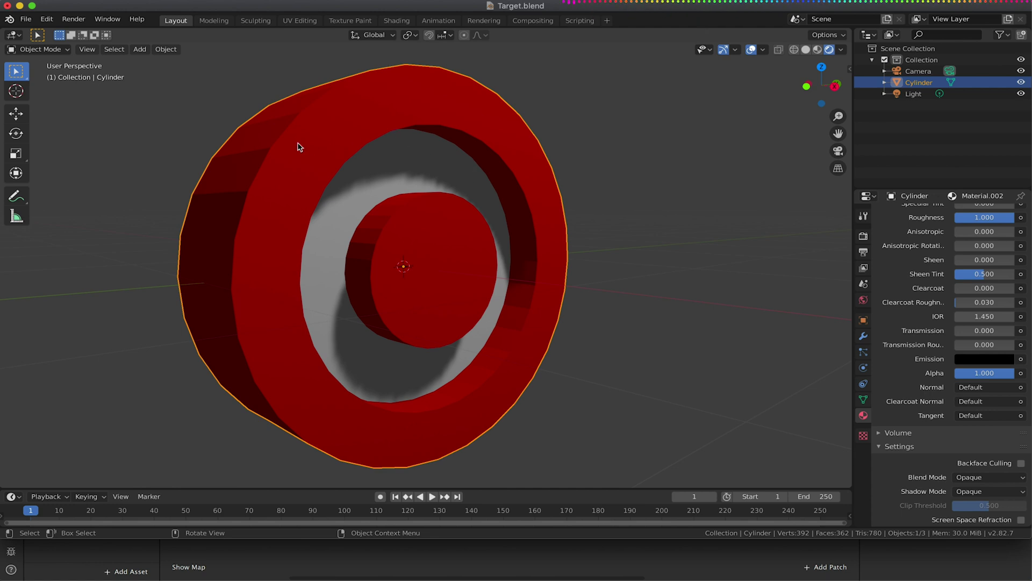
click(19, 6)
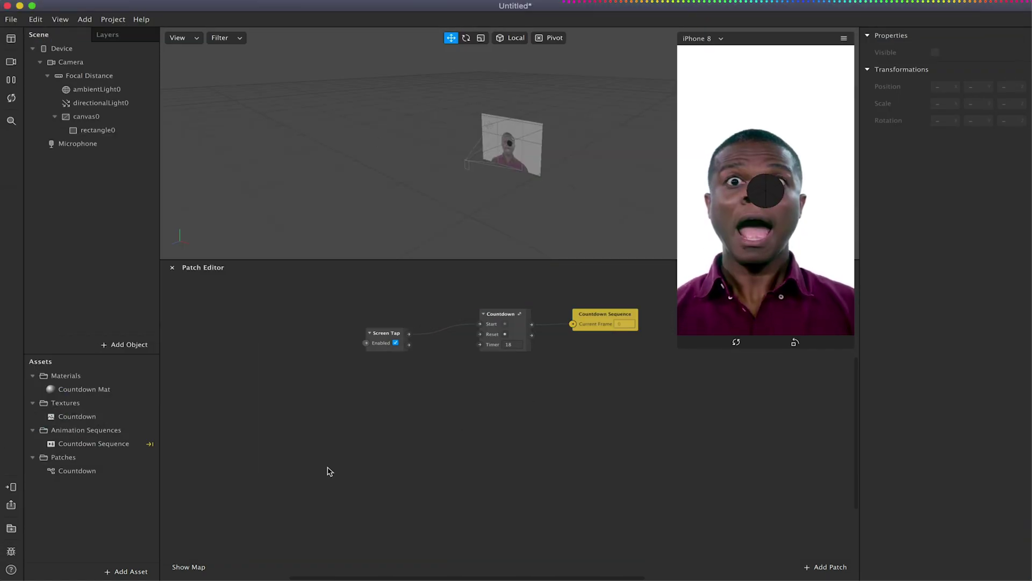
Step: Import the 3D model target.obj from the Desktop into the Spark AR project's assets
click(125, 572)
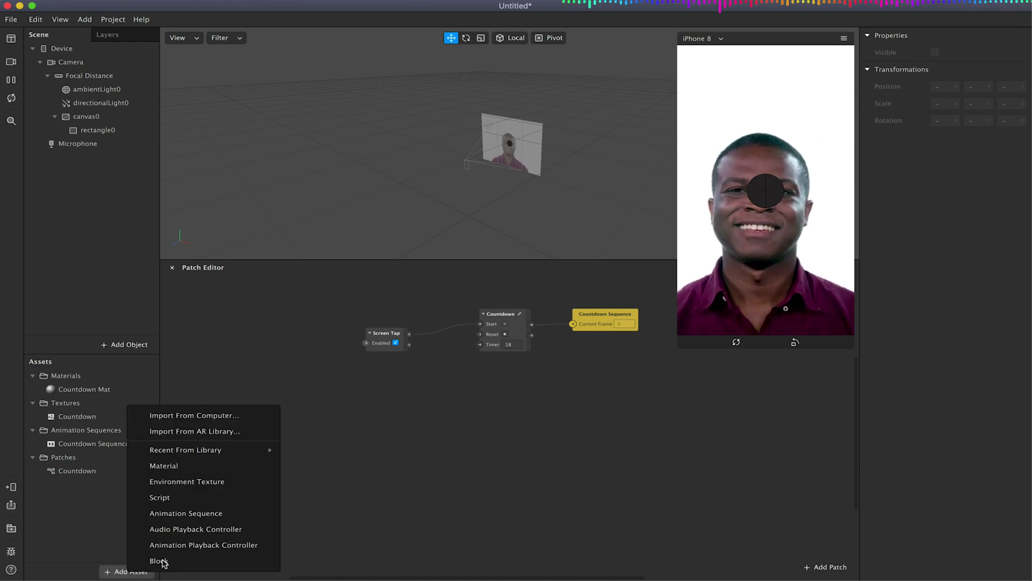
click(230, 411)
click(201, 108)
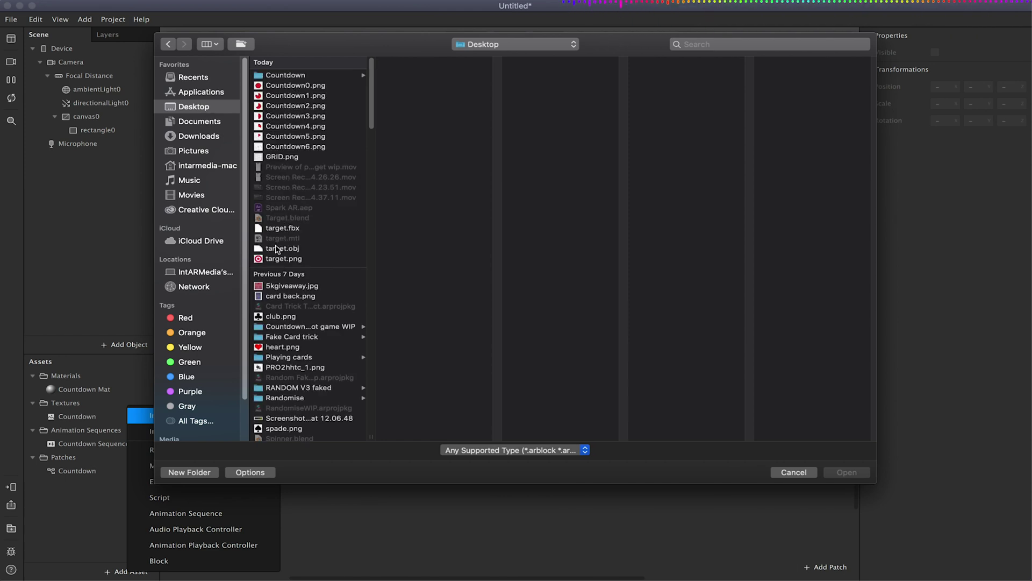
click(280, 249)
click(837, 472)
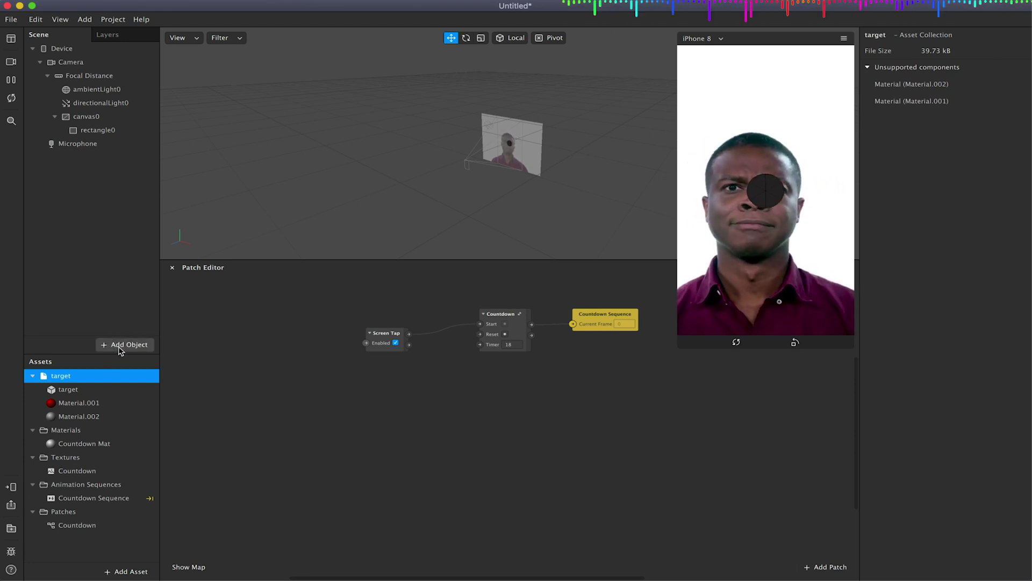
Step: Insert a Plane Tracker into the scene
click(119, 347)
click(53, 169)
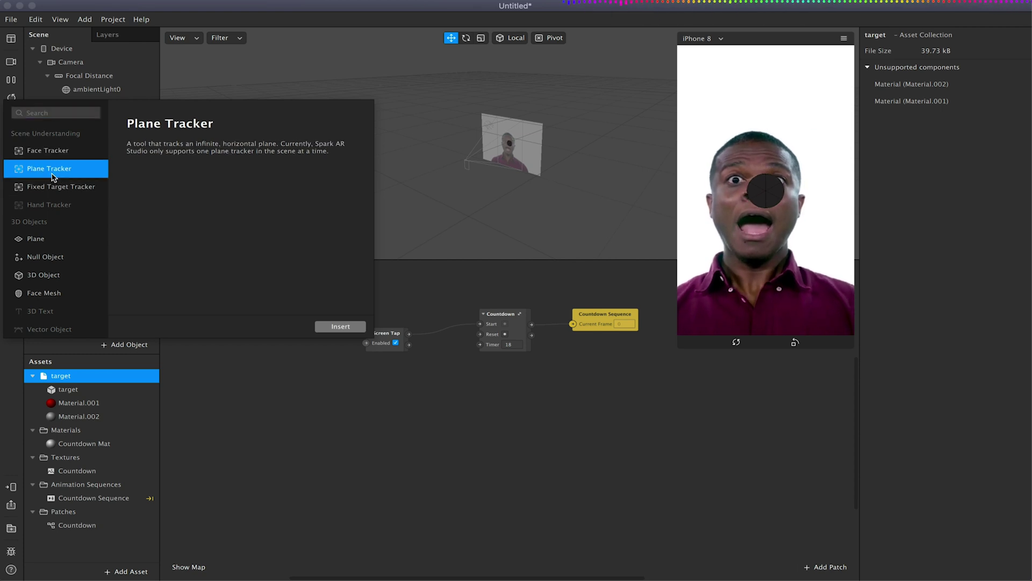
click(333, 327)
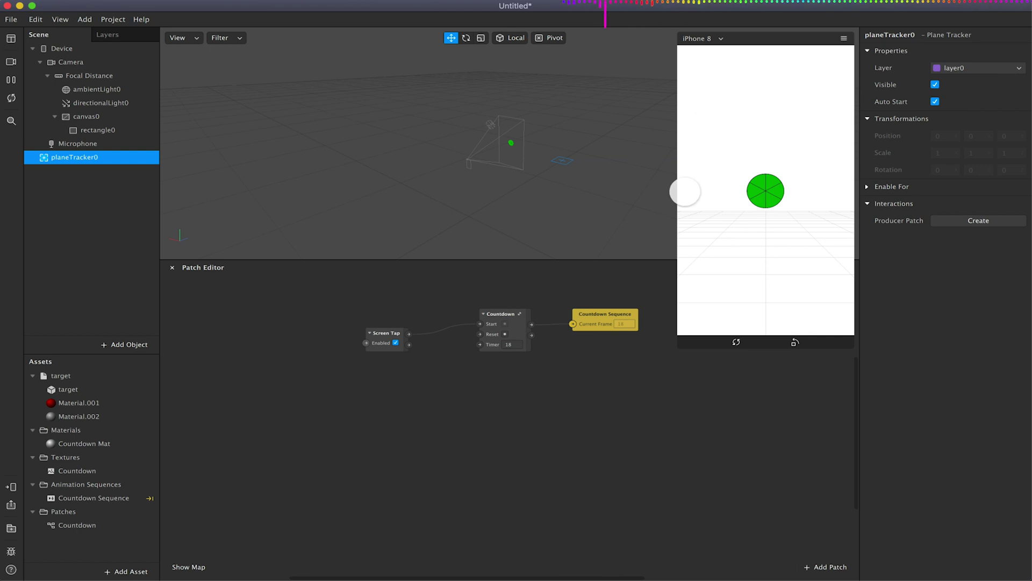
Step: Align the countdown rectangle rectangle0 to the top centre of its canvas and shrink the phone preview
click(97, 130)
click(882, 211)
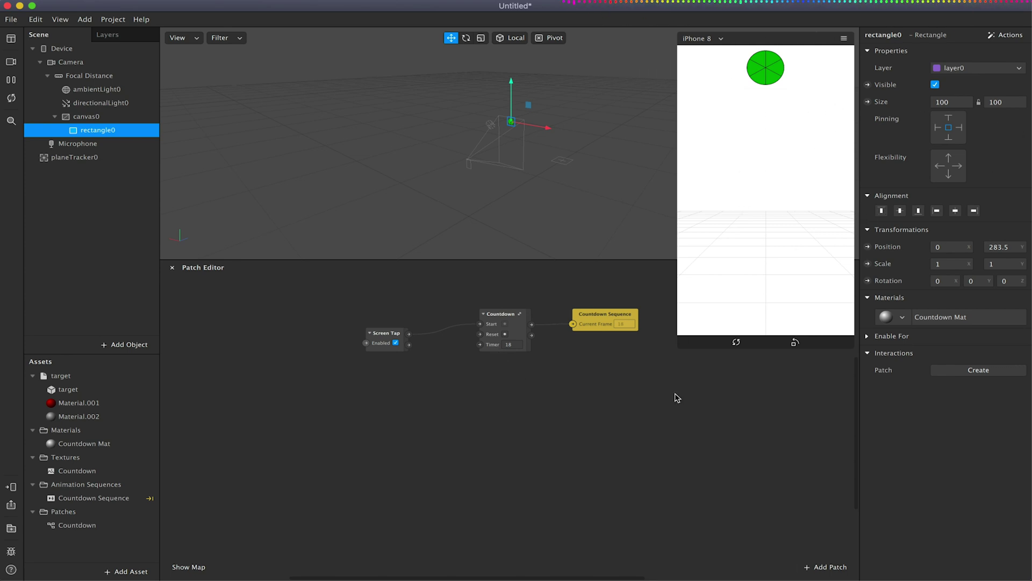
drag(684, 341, 727, 300)
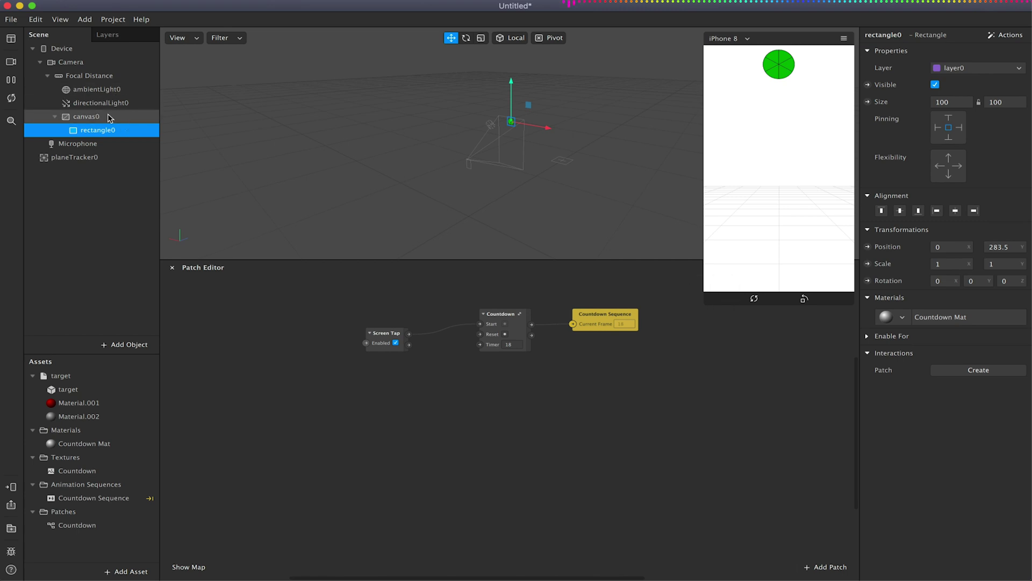
Step: Add a null object inside planeTracker0 and name it Main Controller
click(71, 157)
right_click(70, 158)
mouse_move(107, 170)
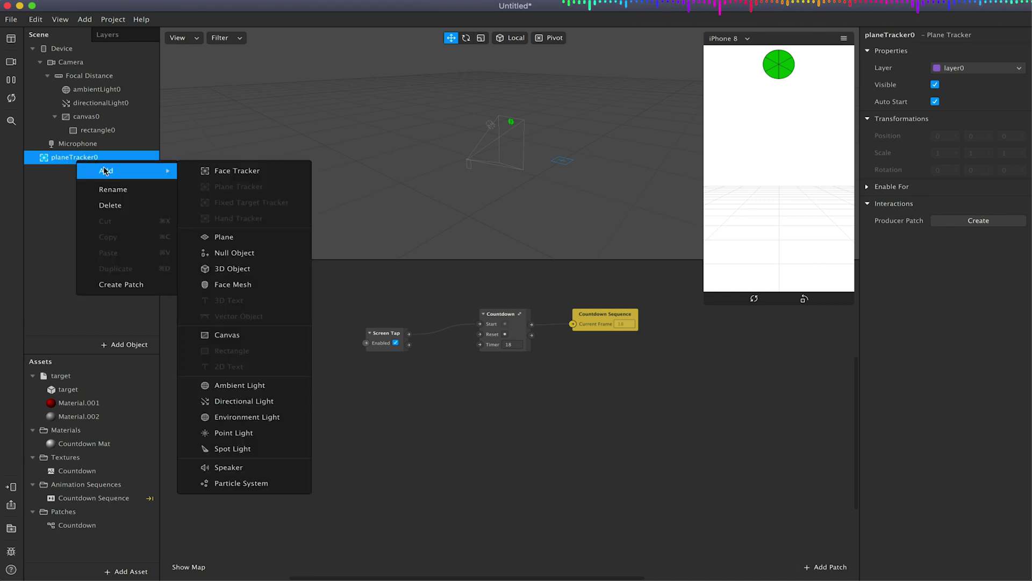
click(235, 253)
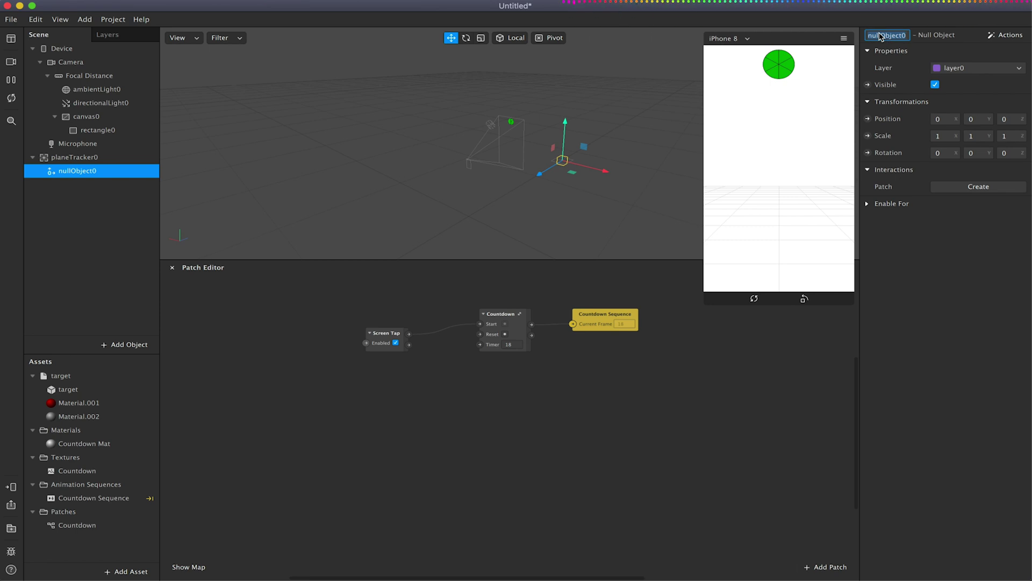
text(Main Controller)
key(Return)
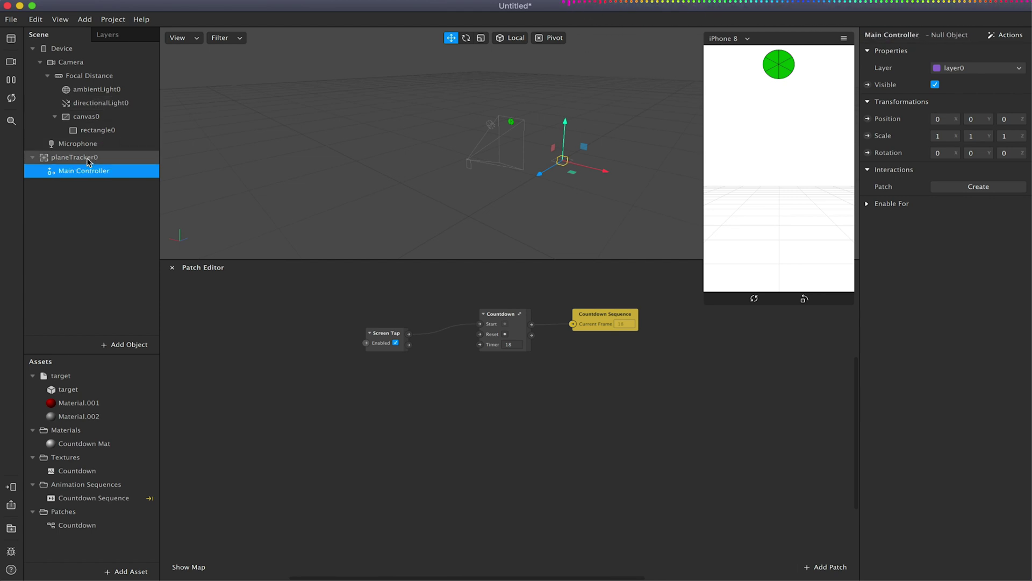
Step: Add a null object inside Main Controller and name it Targets Controller
right_click(79, 177)
mouse_move(111, 184)
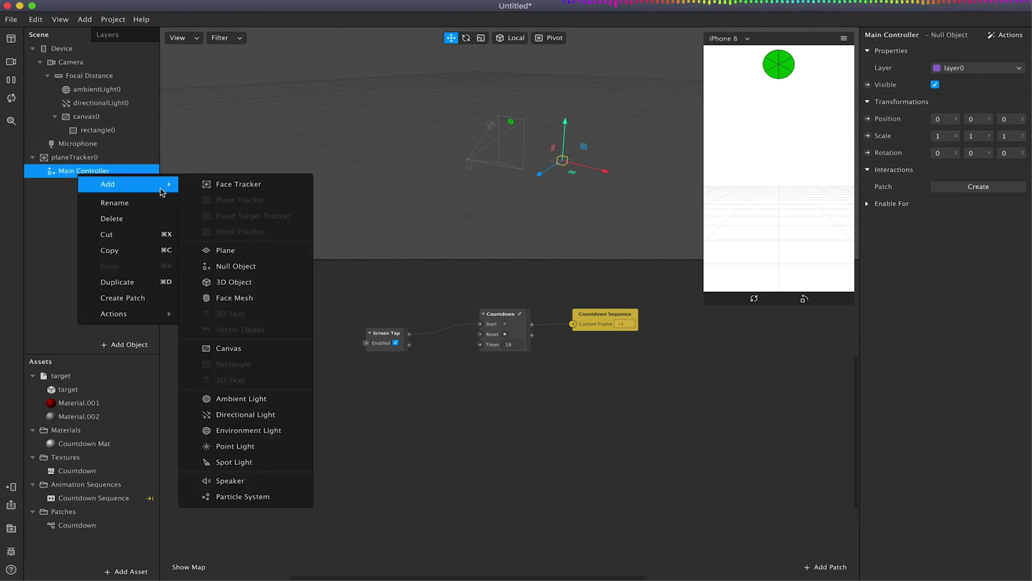
click(237, 267)
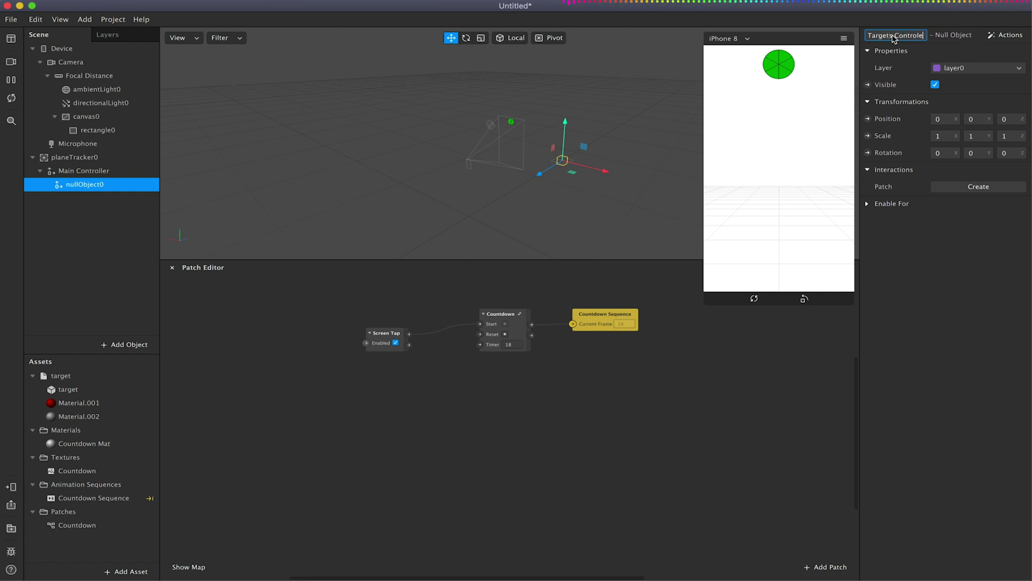
text(r)
key(Return)
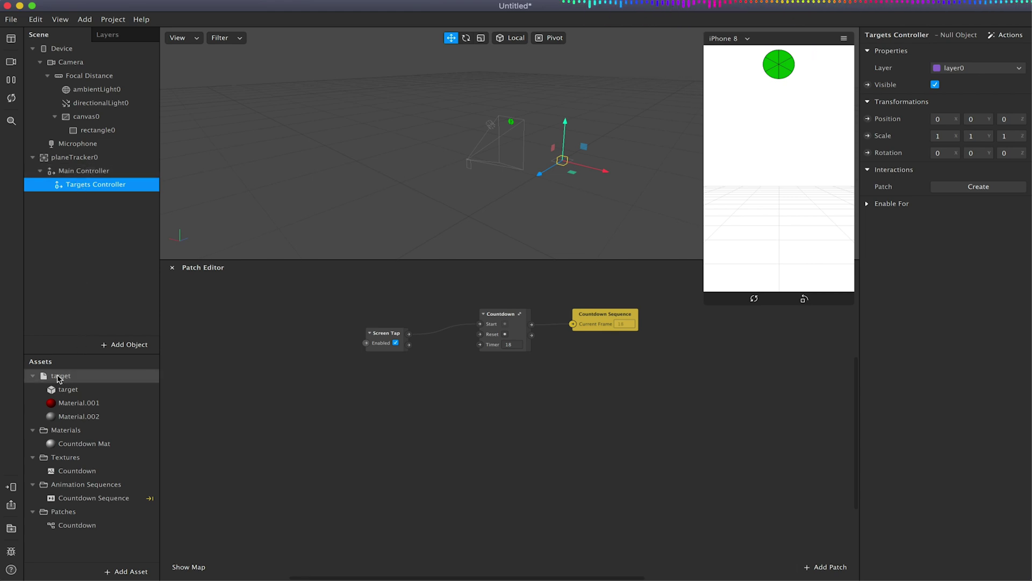
Step: Place the imported target model inside Targets Controller and set its scale to 0.2 on all three axes
drag(77, 376, 94, 187)
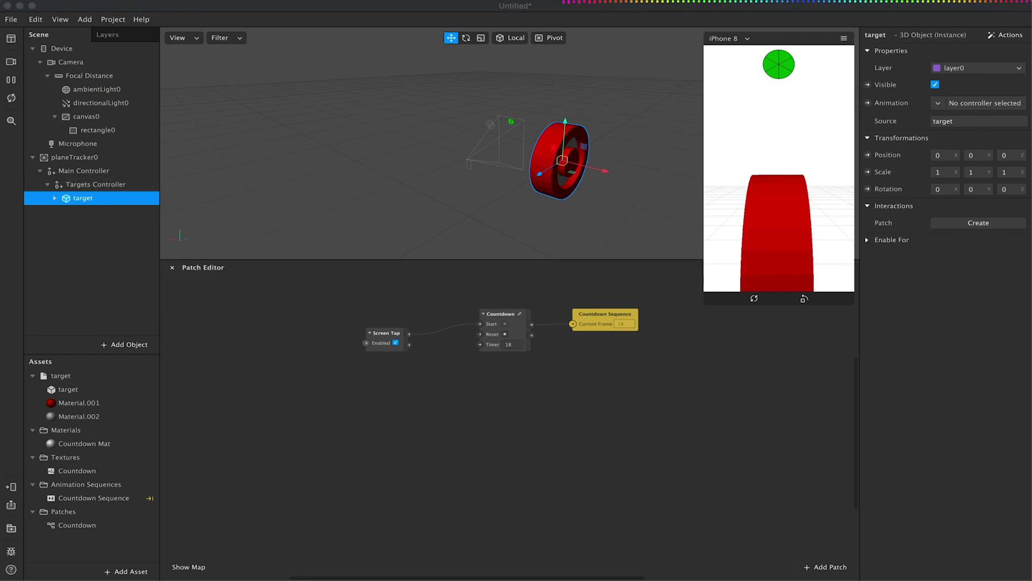
click(944, 172)
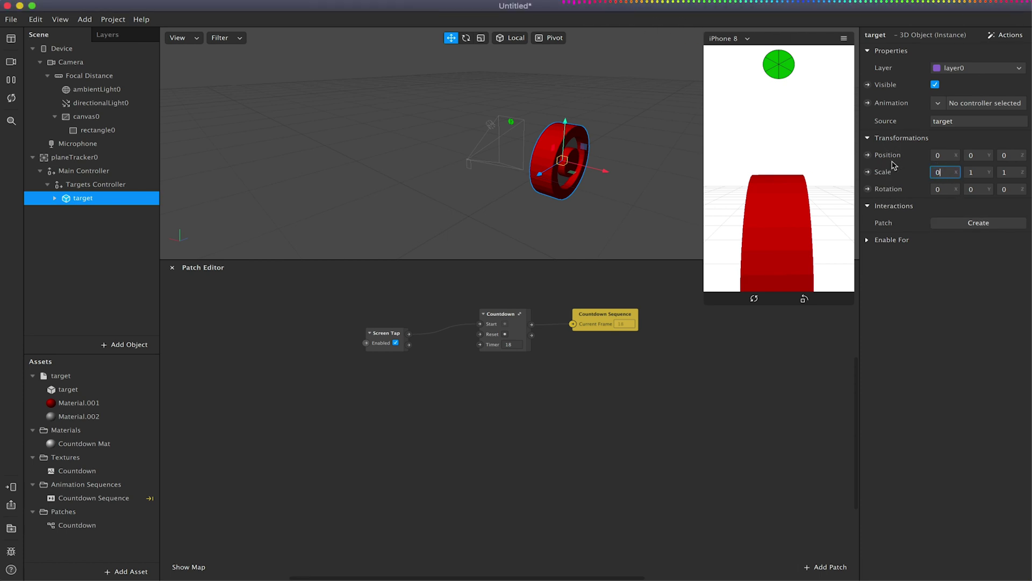
key(Tab)
text(0.2)
key(Tab)
text(0.2)
key(Return)
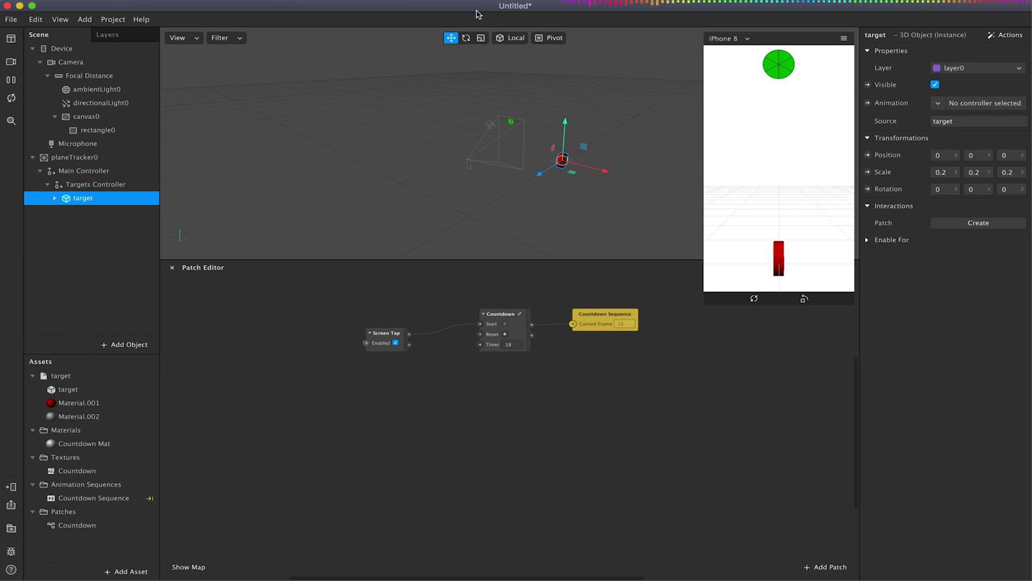
Step: Turn the target's face toward the camera by setting its rotation to 0, 90, 0
click(466, 37)
drag(577, 177, 556, 177)
click(983, 189)
text(90)
key(Return)
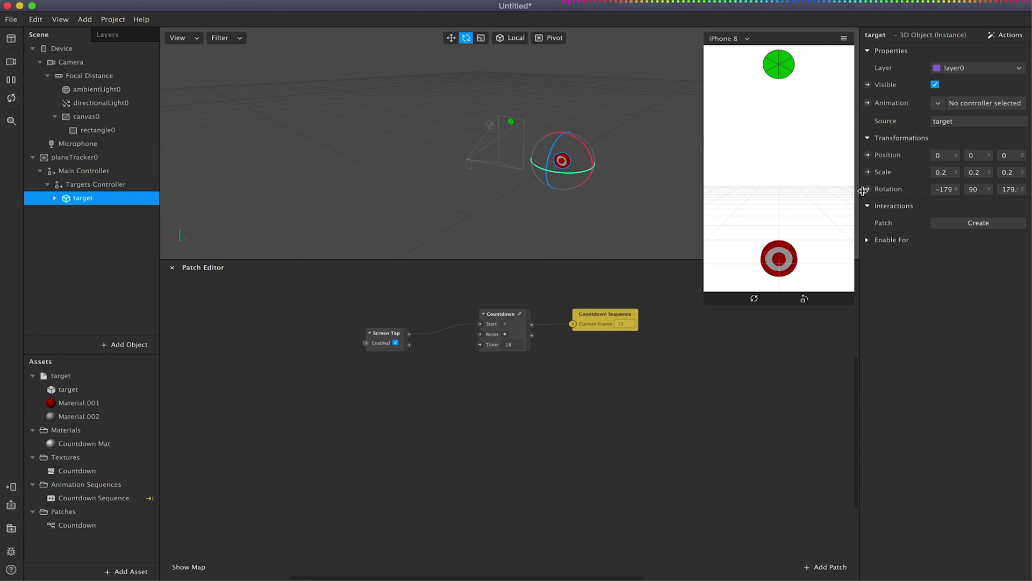
click(943, 189)
text(0)
click(1006, 189)
text(0)
key(Return)
Step: Raise the target to a Y position of about 0.64 and make two duplicates, target0 and target1
click(451, 38)
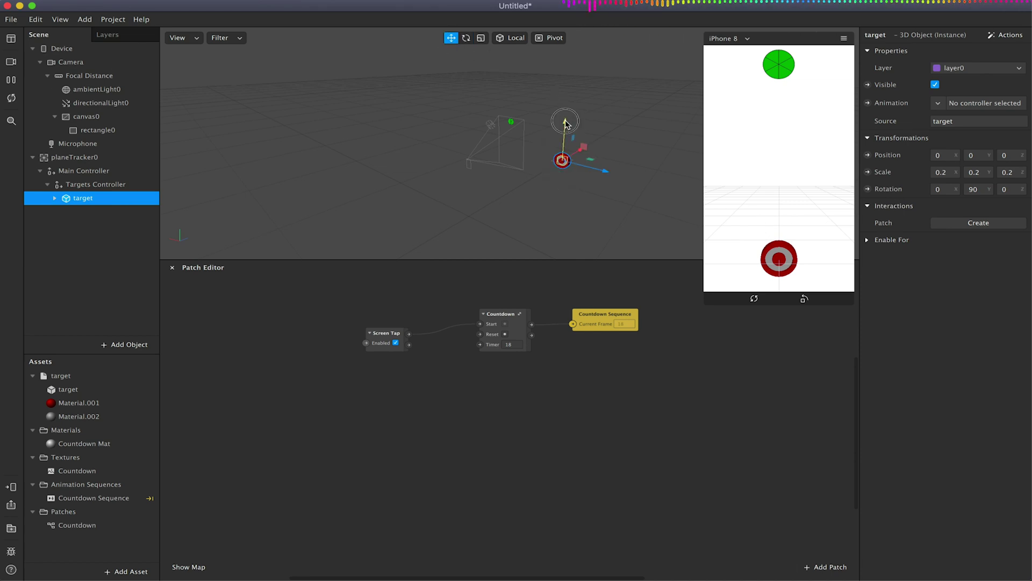
drag(565, 121, 576, 72)
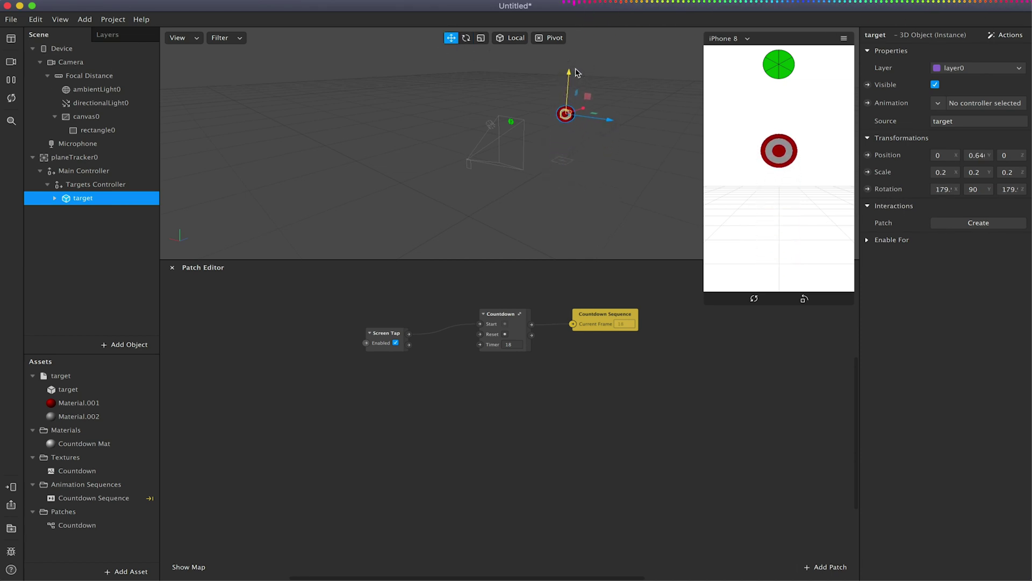
key(super+d)
click(98, 215)
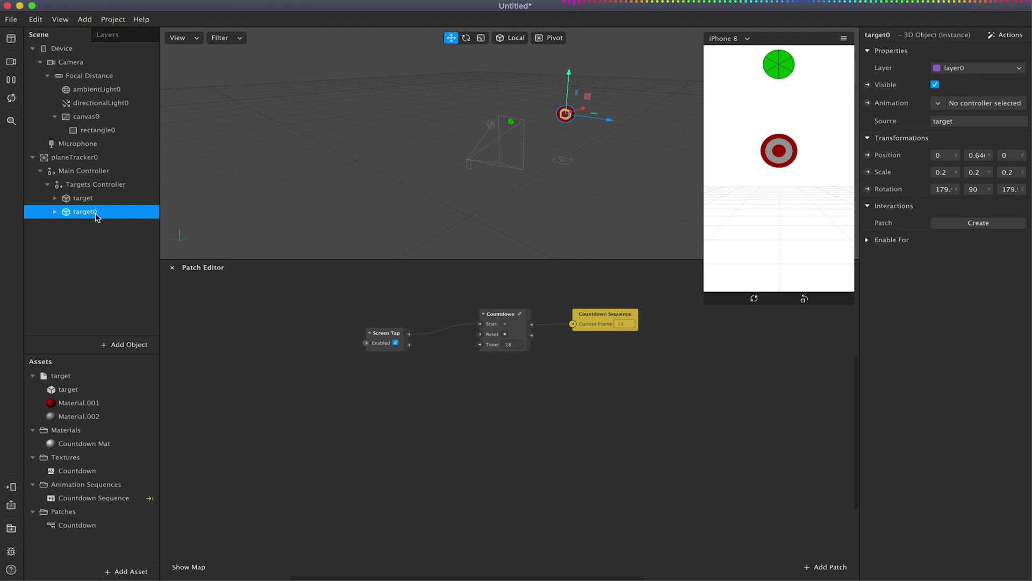
key(super+d)
Step: Move target0 sideways to an X position of about 0.41 and set its Y rotation to 0
drag(609, 119, 645, 131)
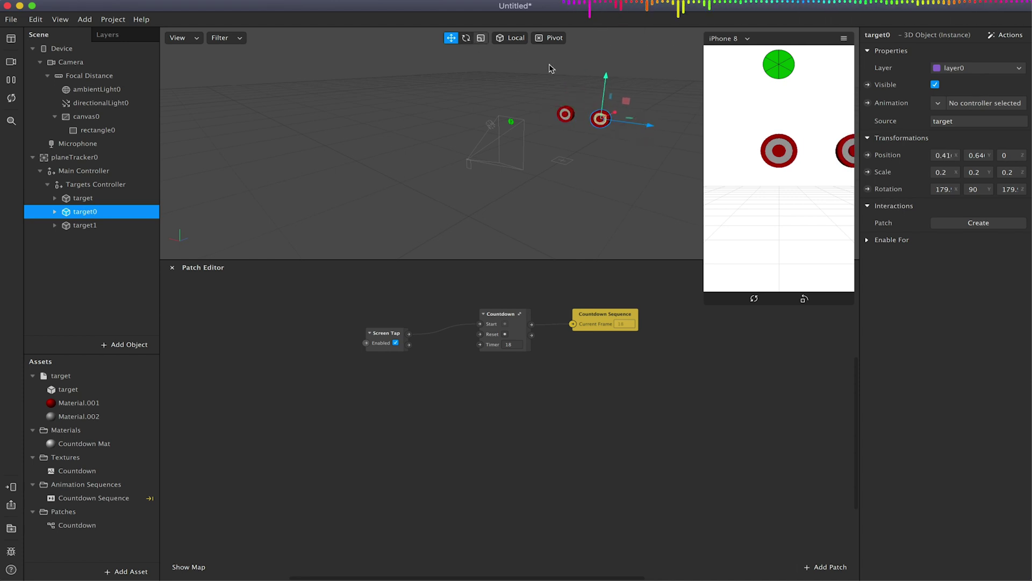
click(980, 189)
text(0)
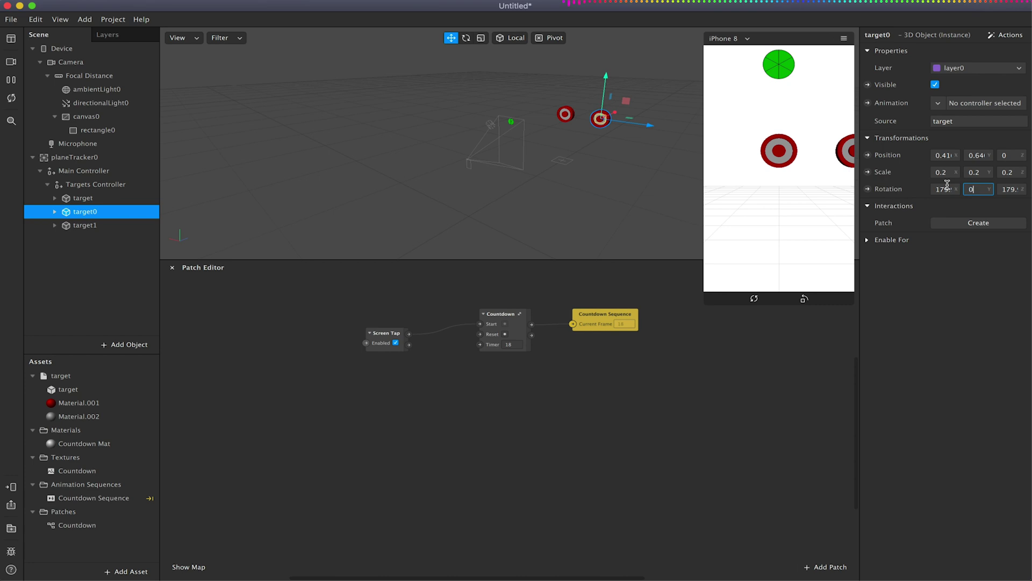
key(Return)
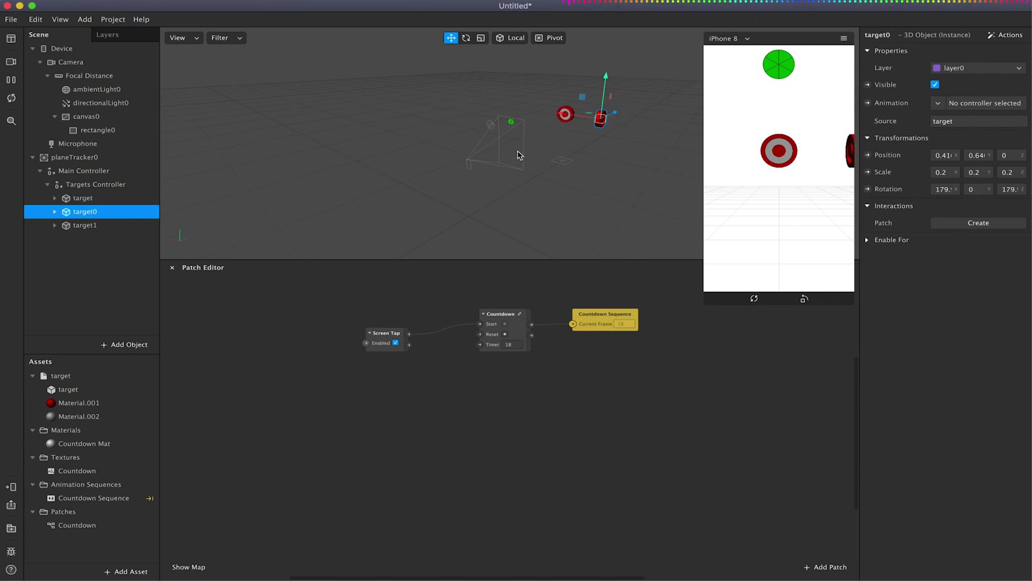
Step: Replace target1 with a duplicate of the rotated target0, and move target0 to the opposite side of the central target
click(117, 225)
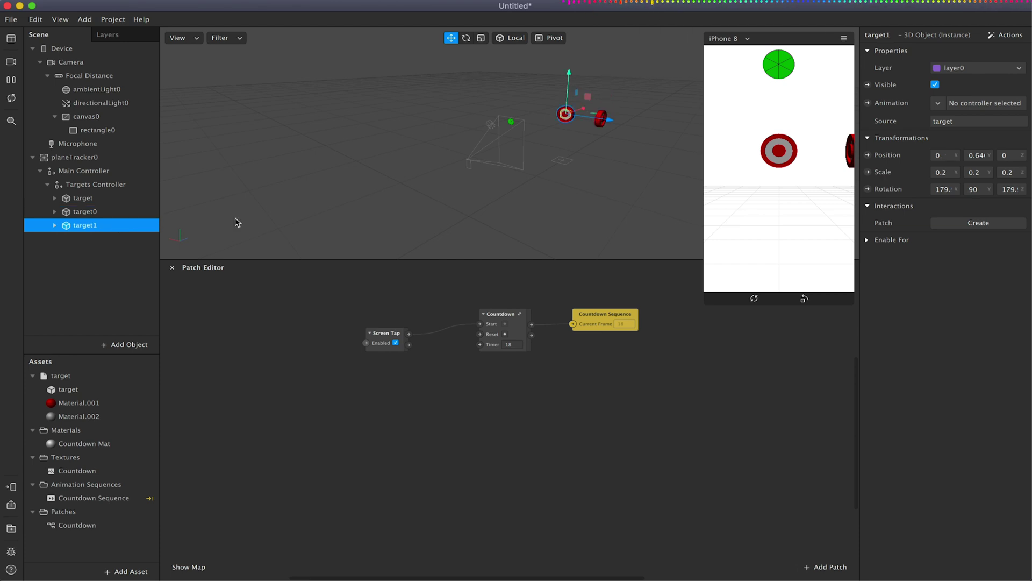
click(210, 228)
click(97, 214)
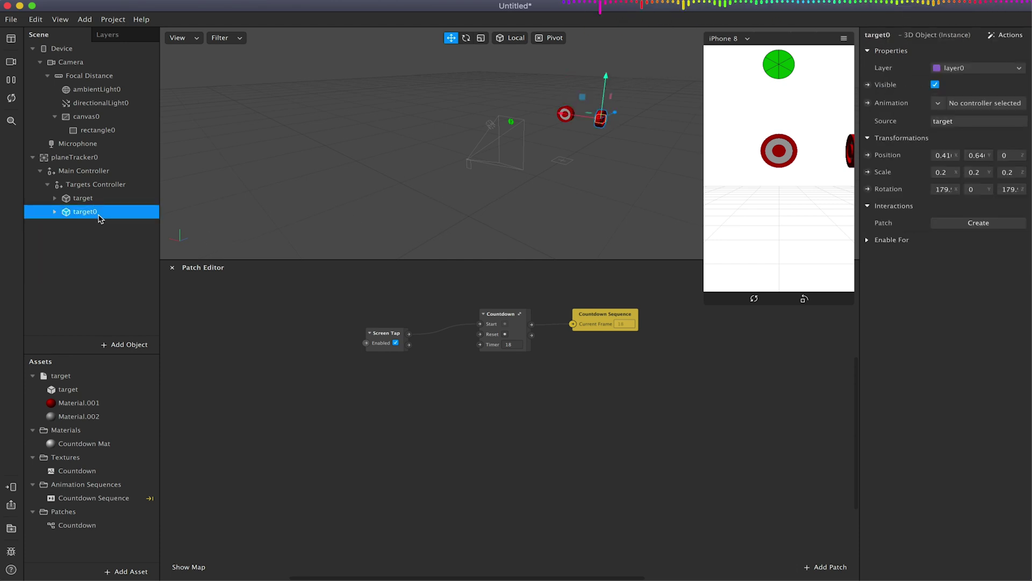
drag(571, 116, 512, 107)
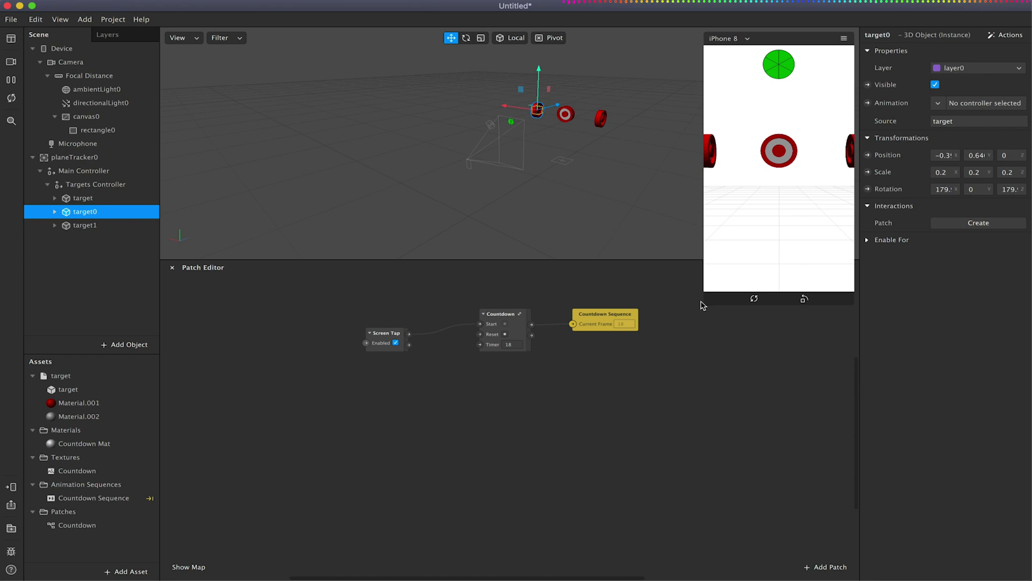
Step: Enlarge the device preview and import target.png from the Desktop as a texture asset
drag(704, 306, 638, 350)
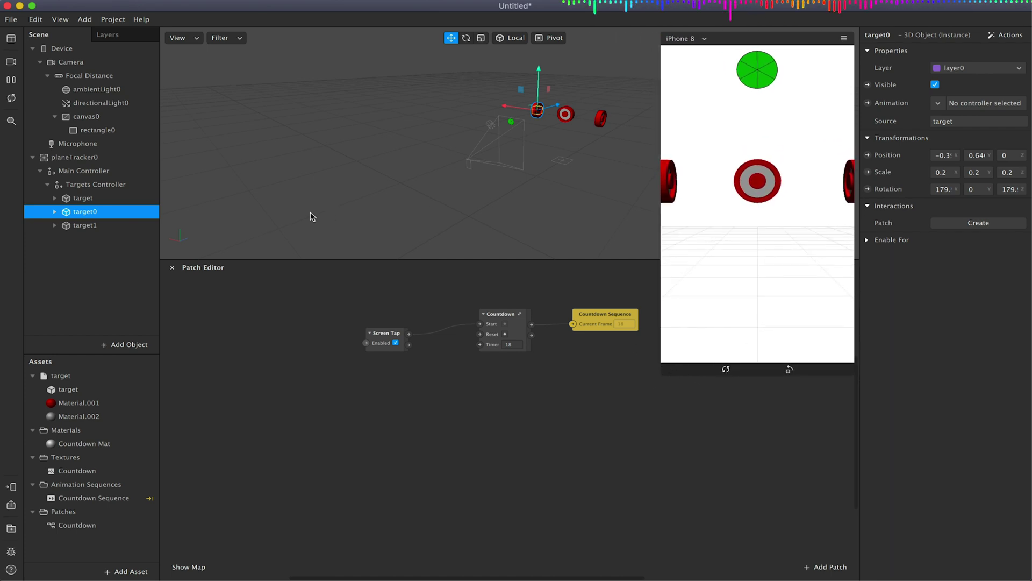
click(84, 118)
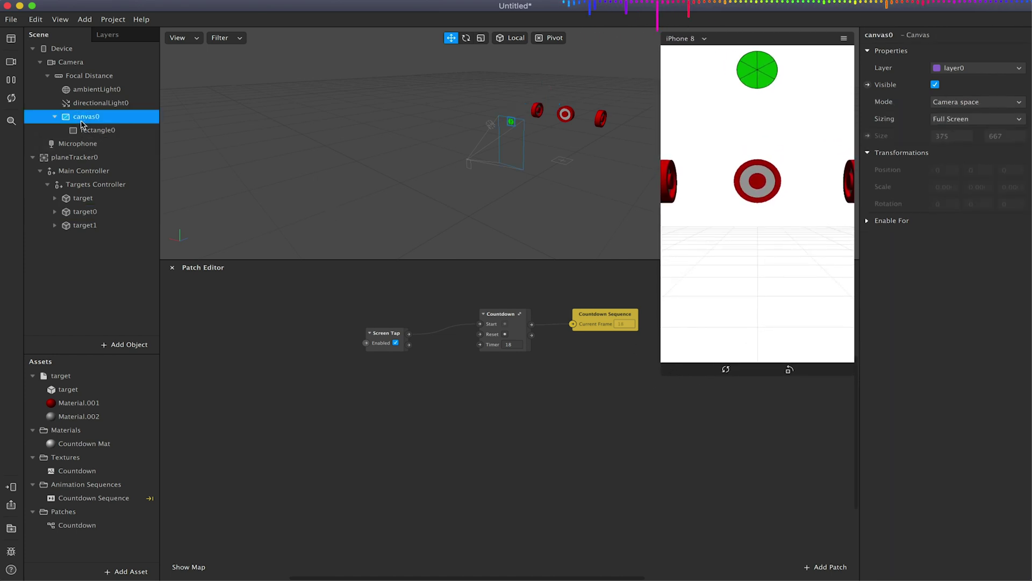
click(125, 572)
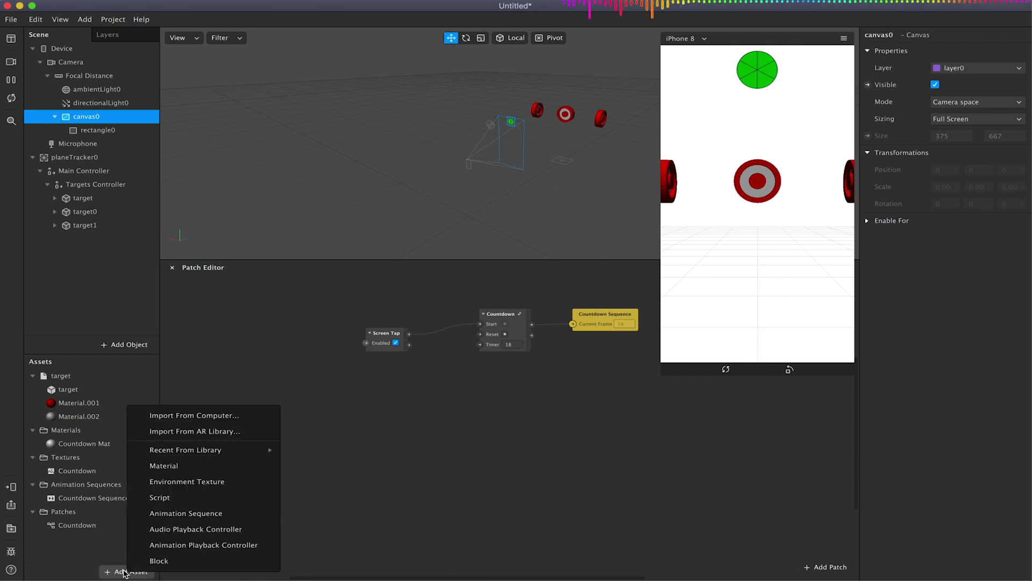
click(234, 420)
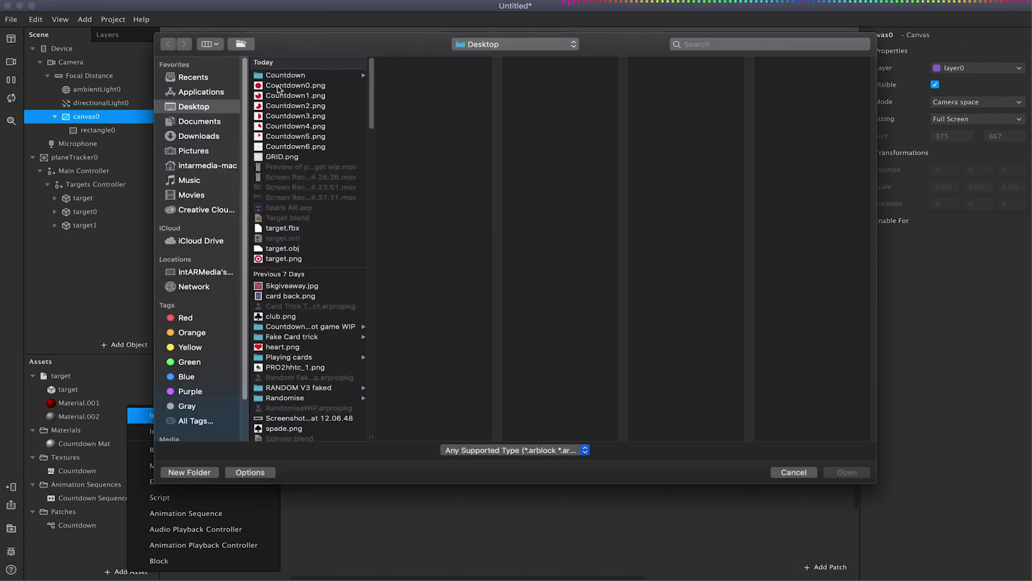
click(279, 78)
click(433, 280)
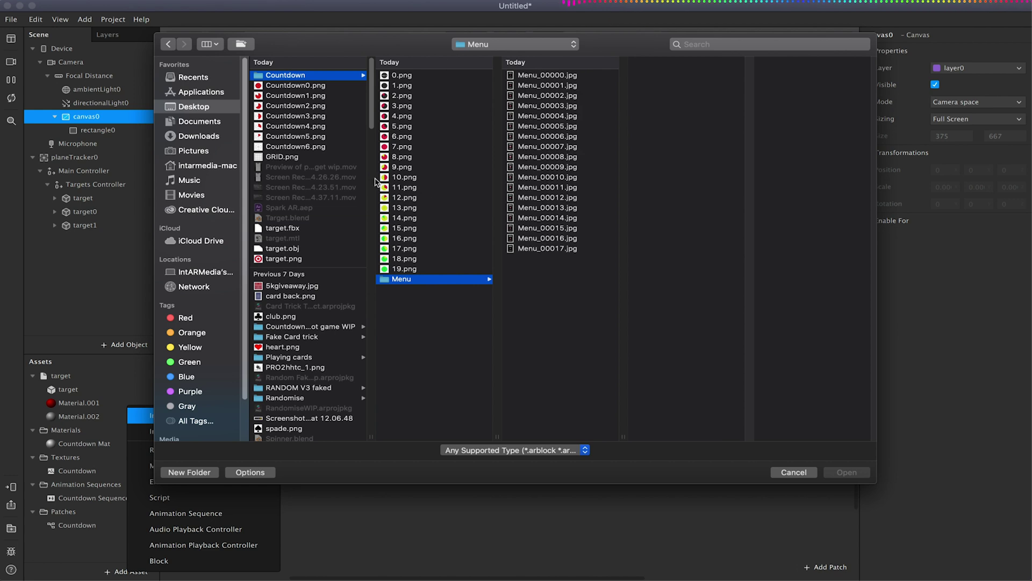
click(299, 148)
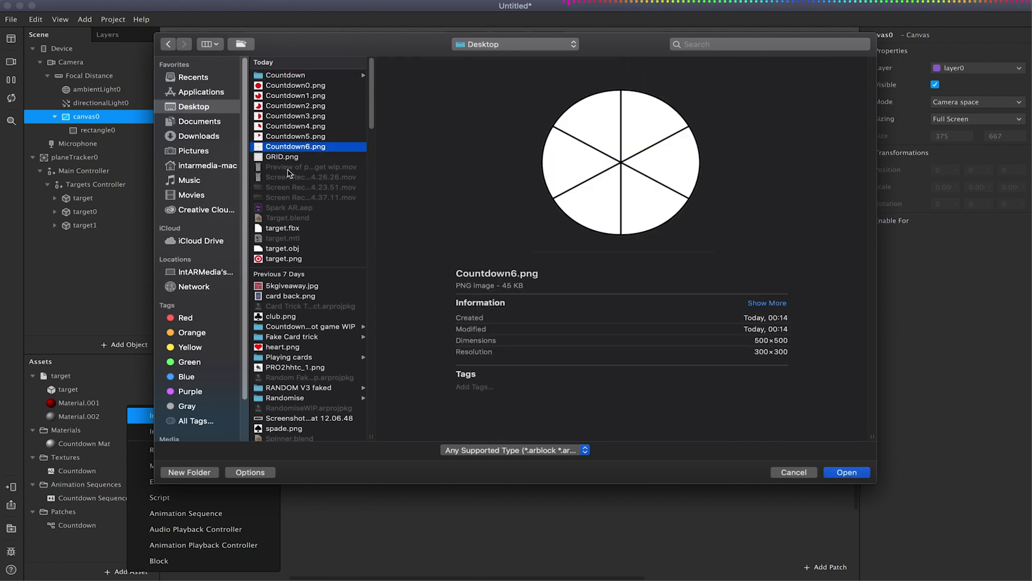
scroll(290, 178, down, 1)
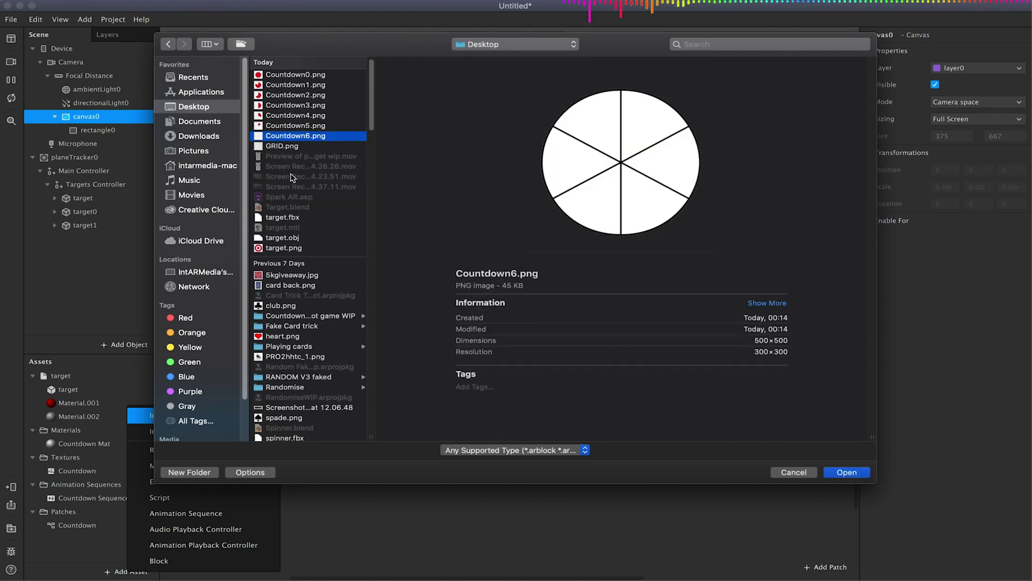
scroll(293, 177, up, 1)
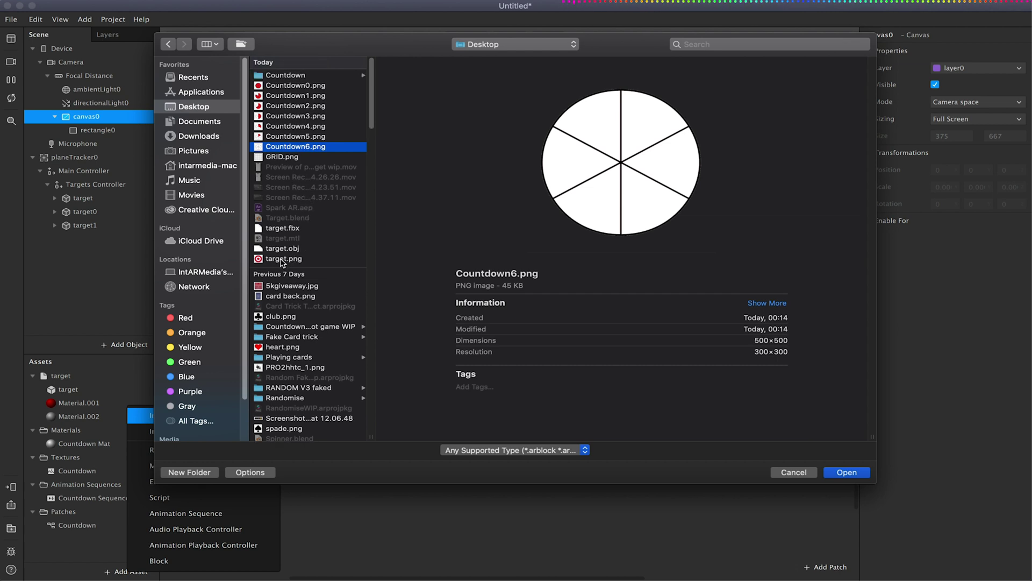
click(319, 260)
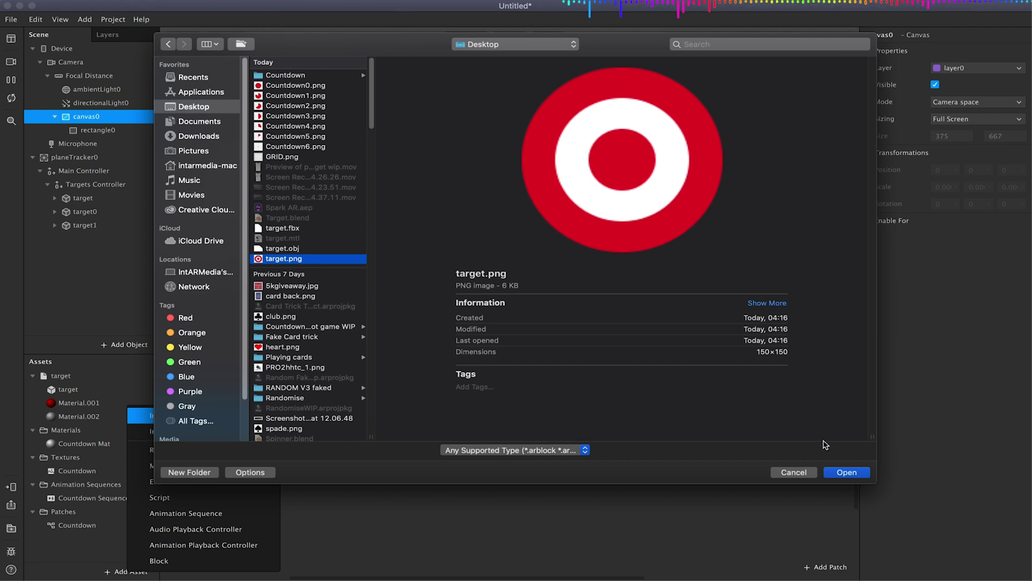
click(837, 472)
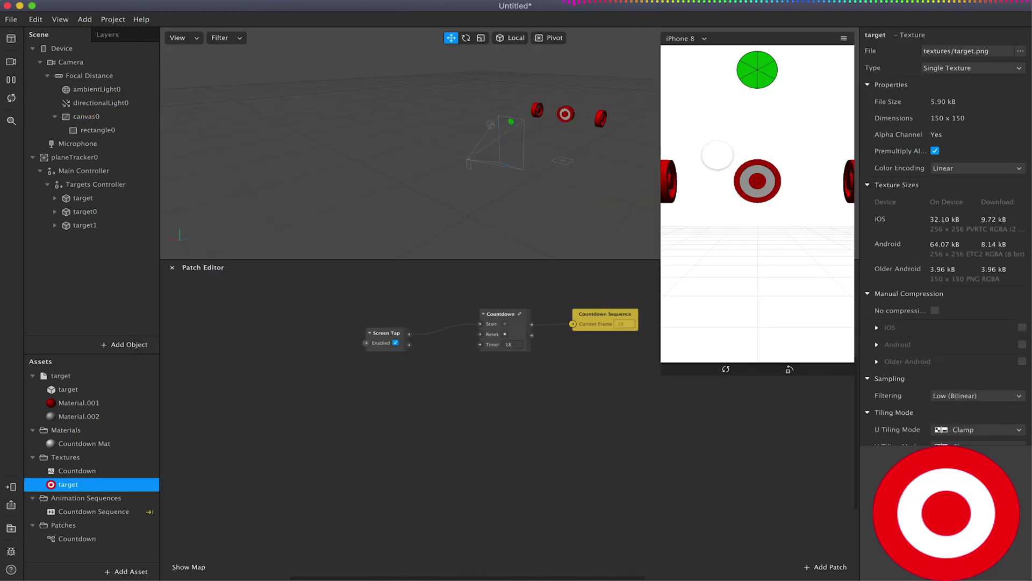
Step: Add a second rectangle to canvas0 and align it to the canvas's top-left corner
click(84, 121)
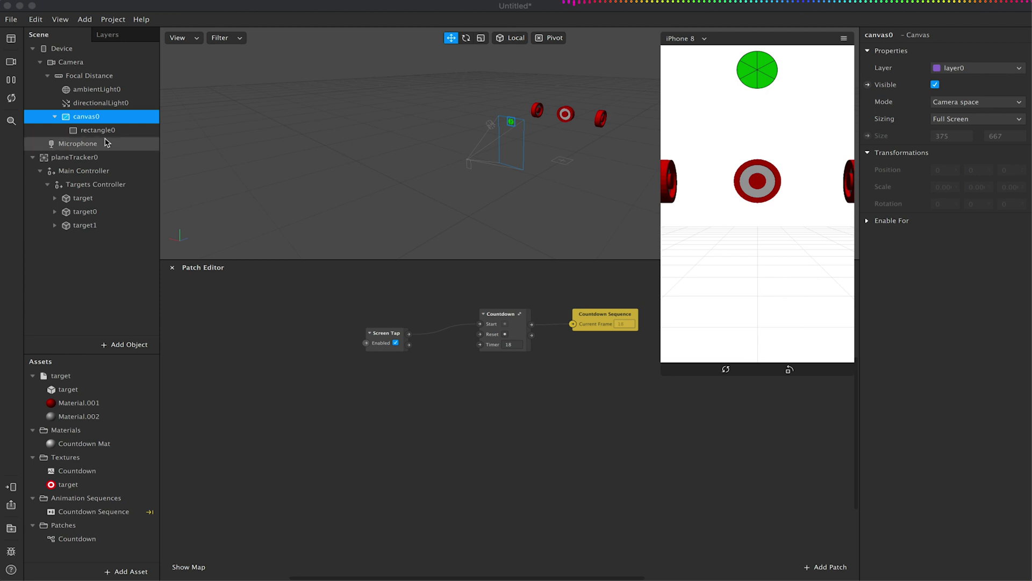
right_click(98, 116)
mouse_move(119, 125)
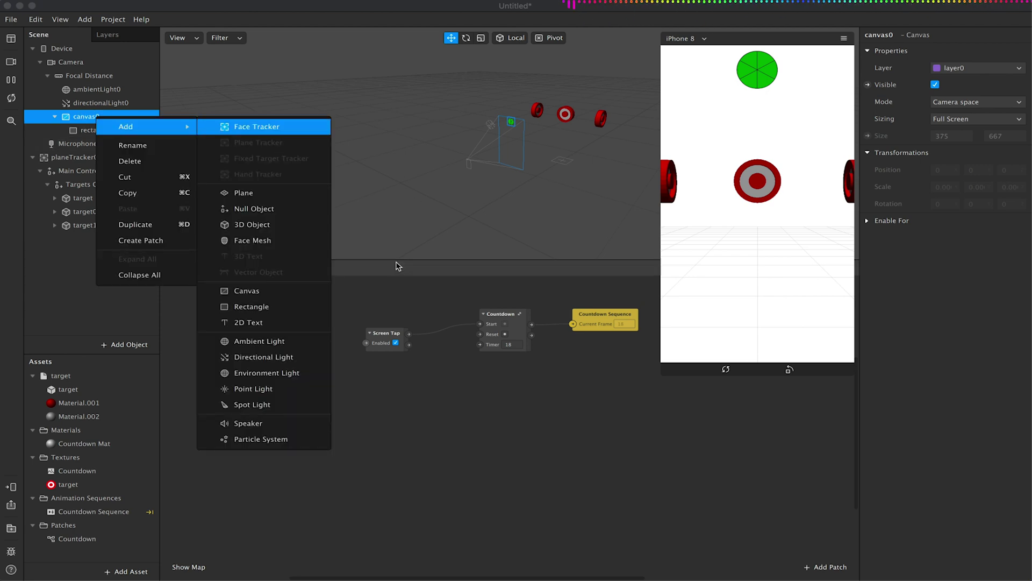
click(289, 305)
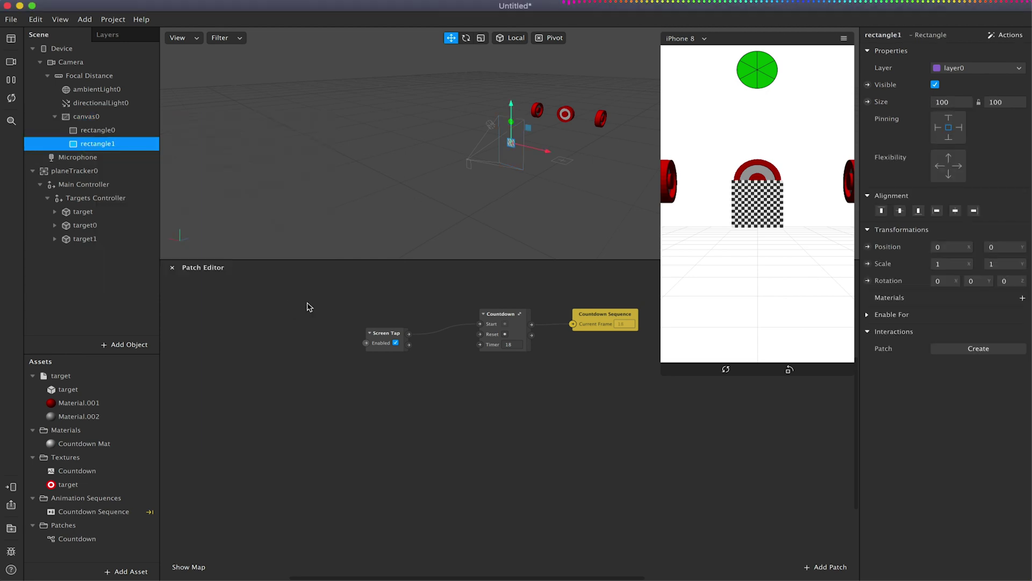
click(880, 211)
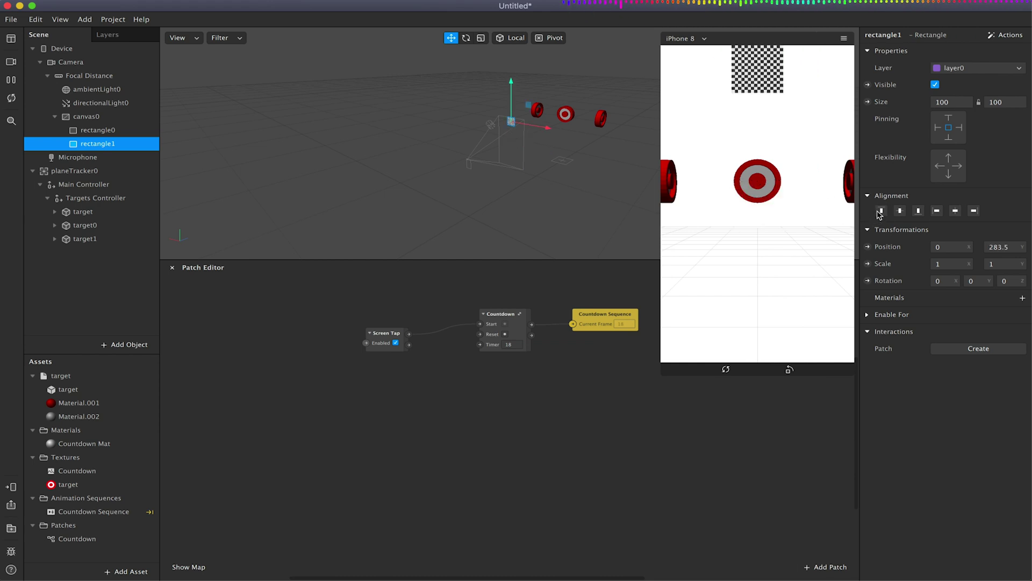
click(937, 211)
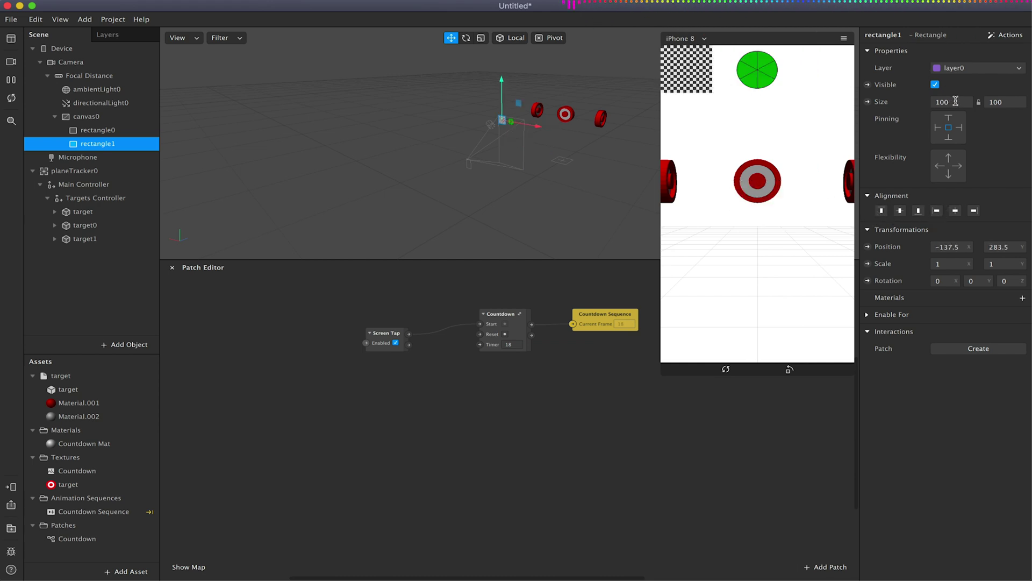
Step: Resize rectangle1 to 20 by 20 and realign it with the canvas's top and left edges
click(948, 101)
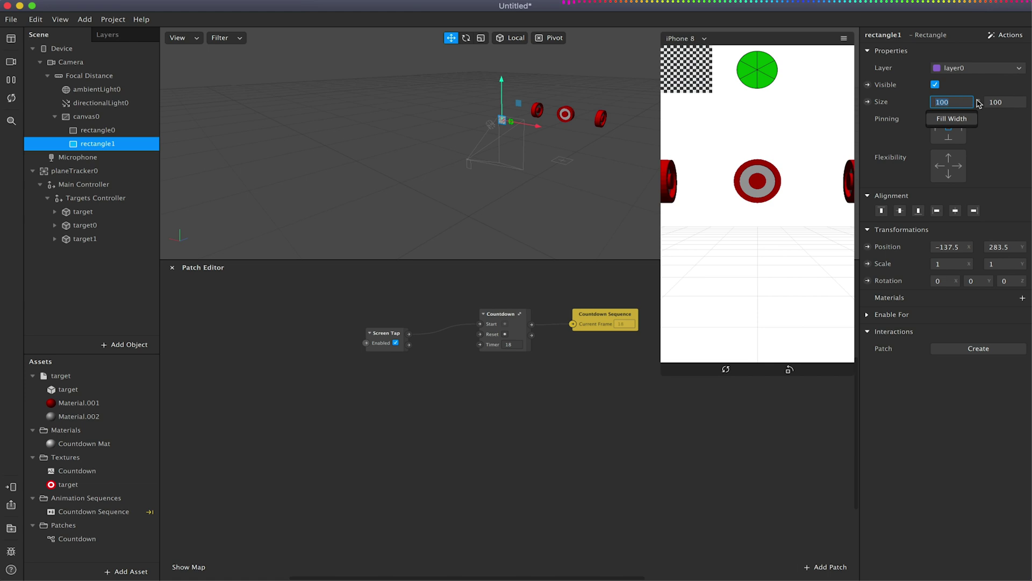
text(20)
key(Return)
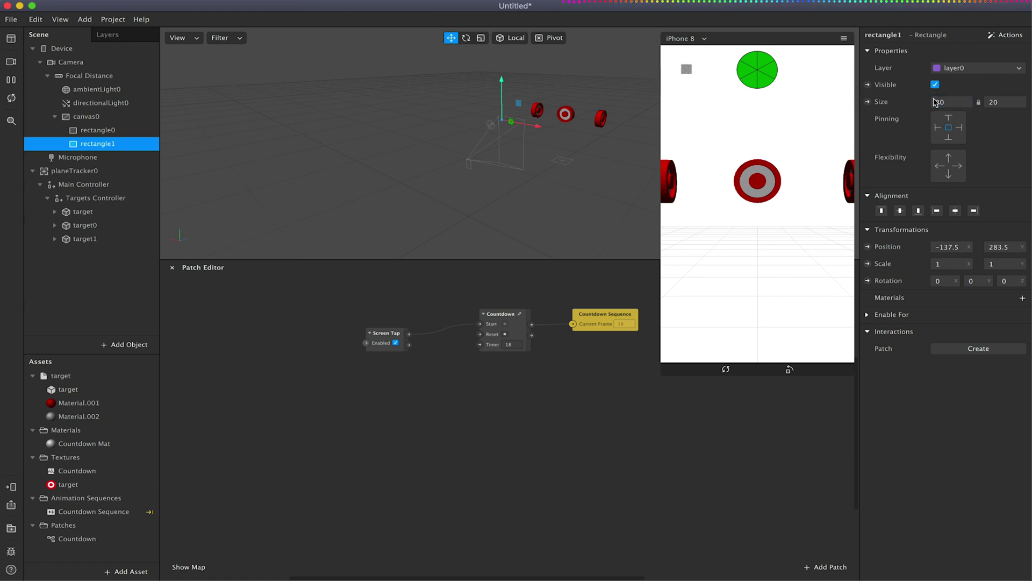
click(883, 210)
click(939, 211)
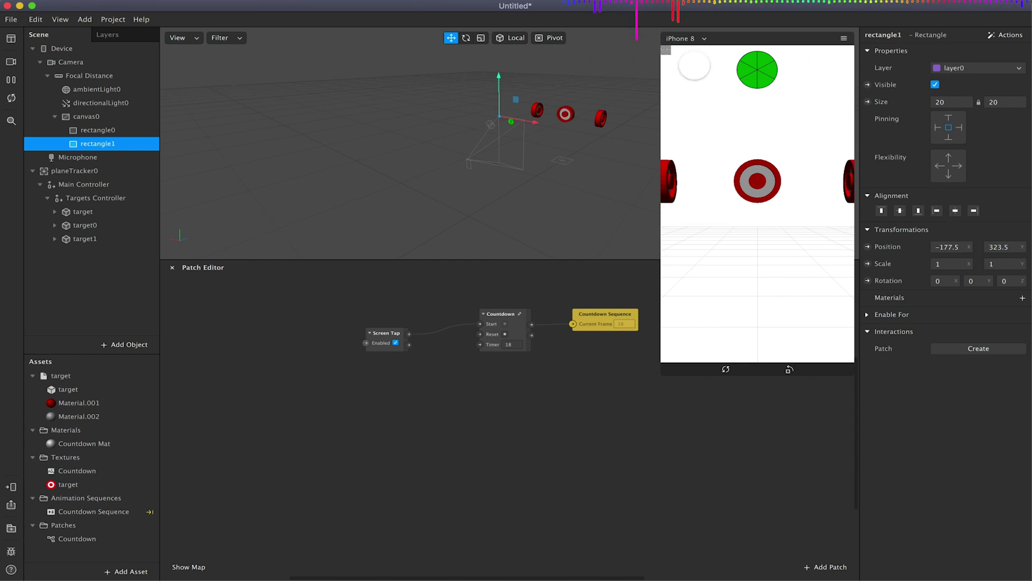
Step: Create a new material on rectangle1 and rename that material Target Not Hit
click(1023, 297)
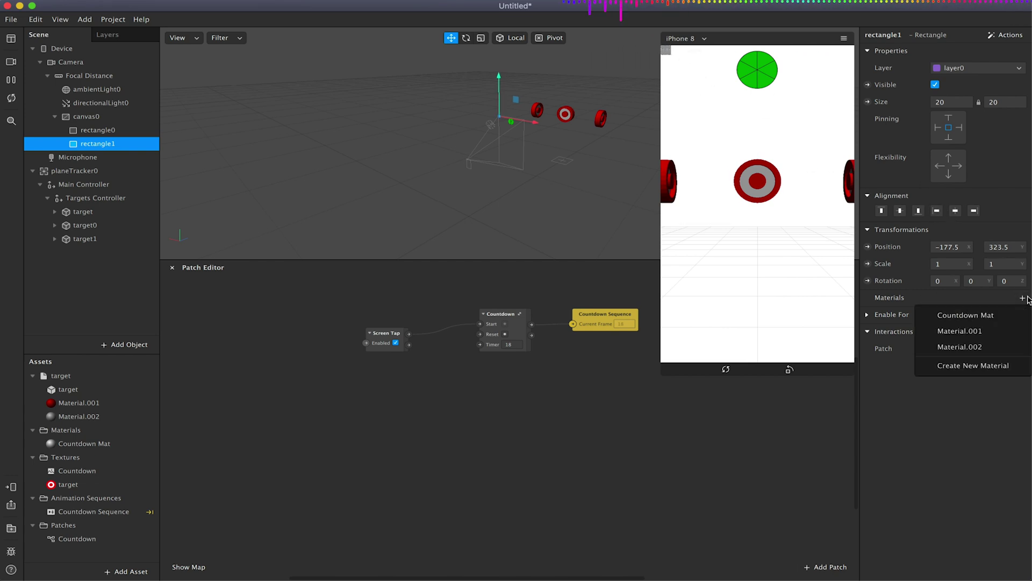
click(985, 362)
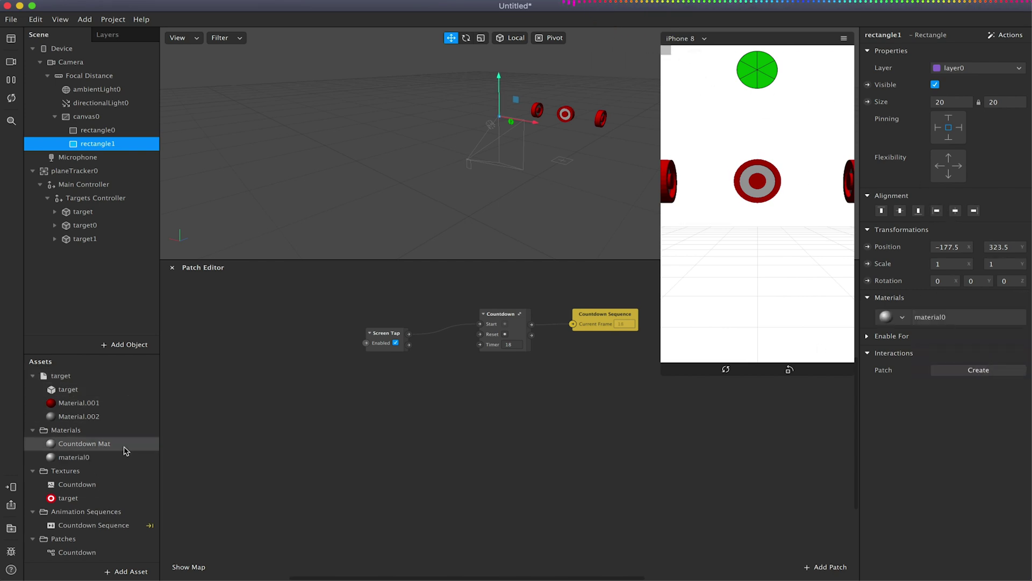
right_click(98, 452)
click(122, 465)
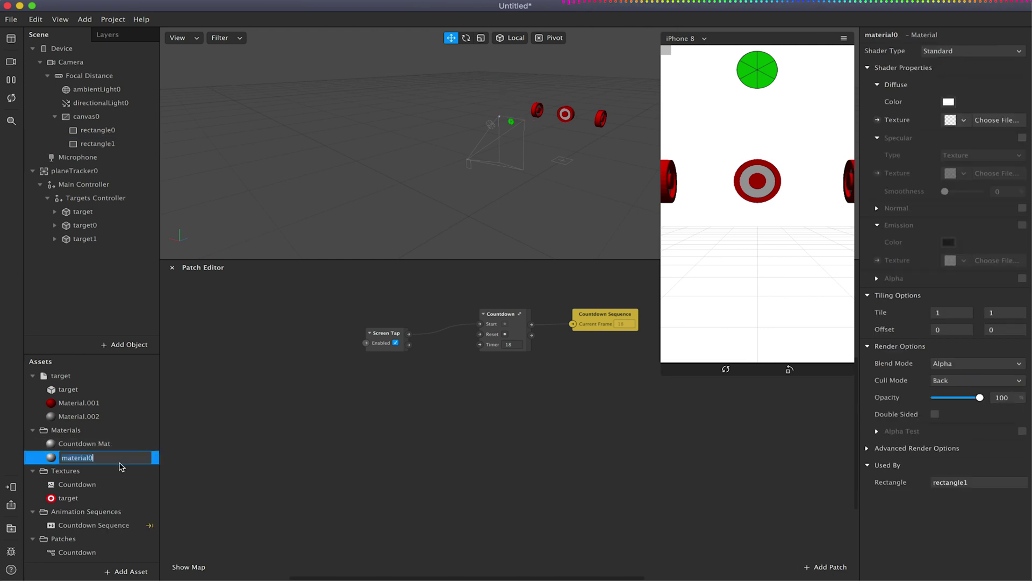
text(Target Not hIT)
key(Return)
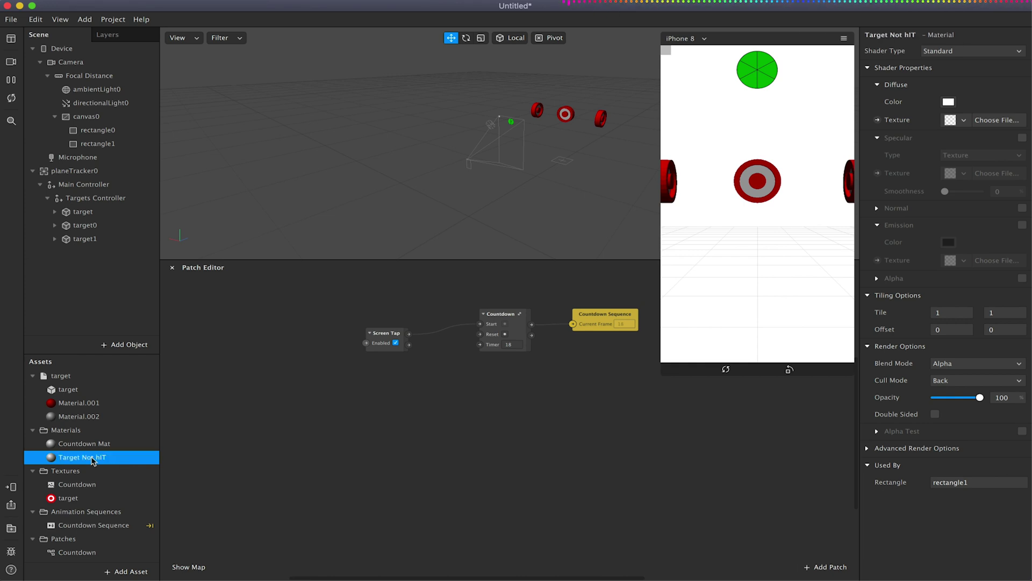
right_click(95, 458)
click(134, 468)
click(125, 461)
text(Hit)
key(Return)
Step: Apply the target texture to the Target Not Hit material and darken its diffuse colour to dark grey
click(964, 121)
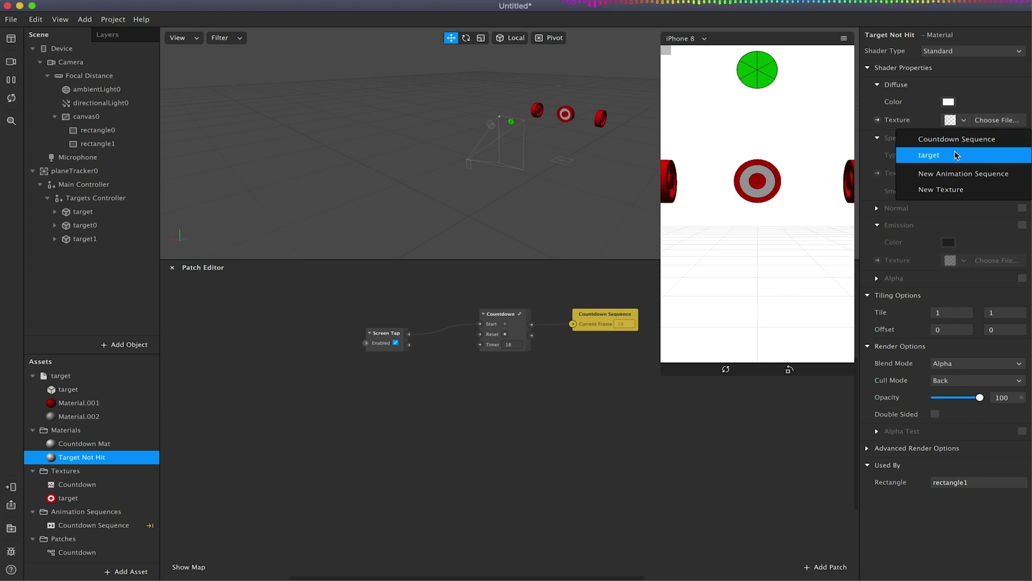
click(956, 154)
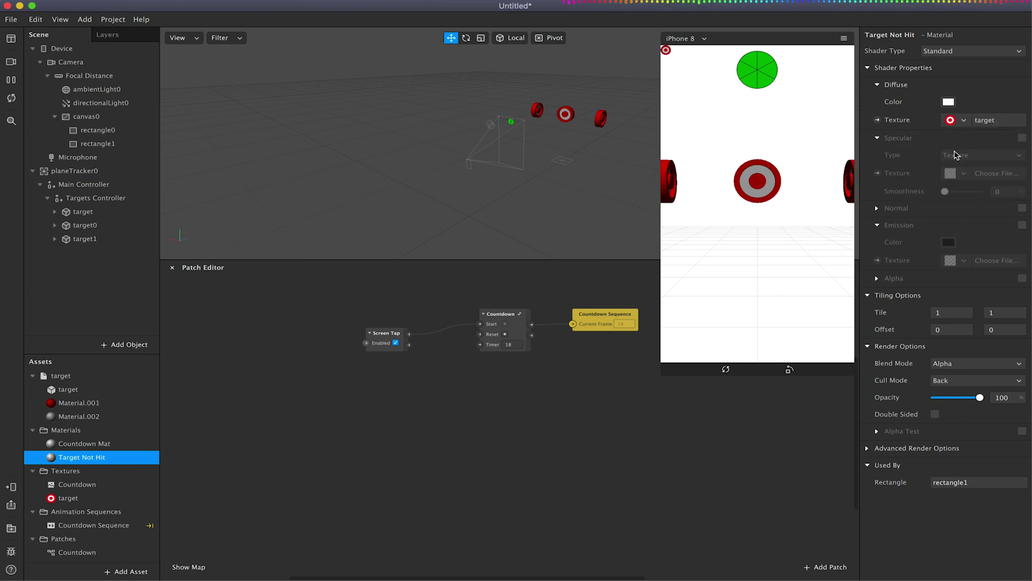
click(950, 102)
drag(111, 466, 87, 466)
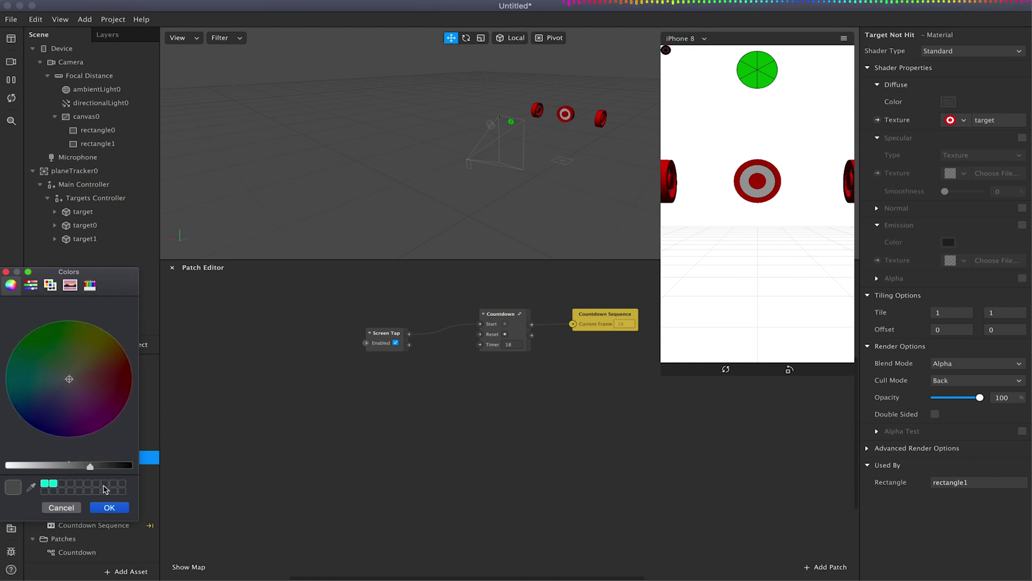
click(109, 508)
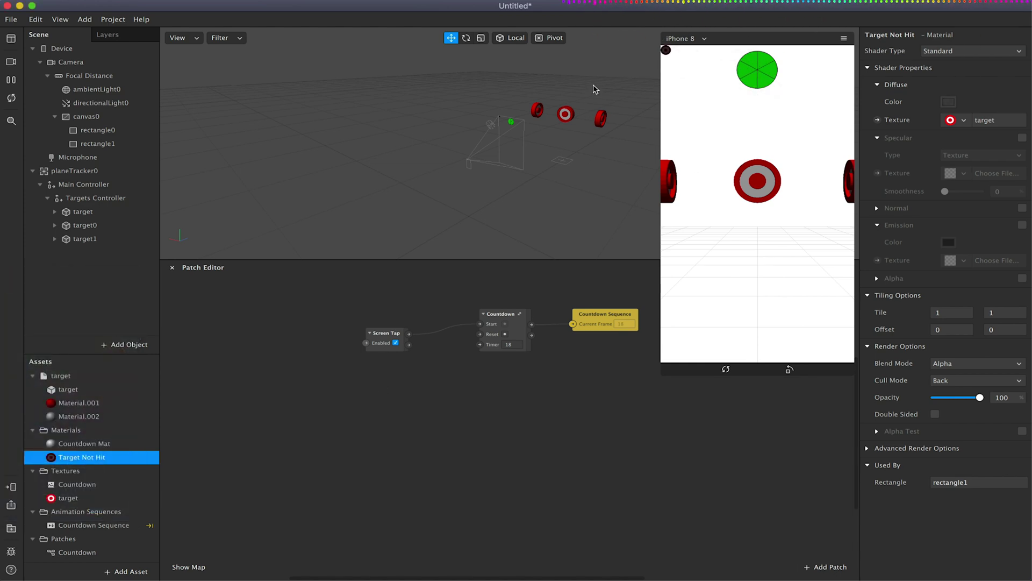
Step: Rename rectangle1 under canvas0 as Target 1 Not Hit
click(89, 144)
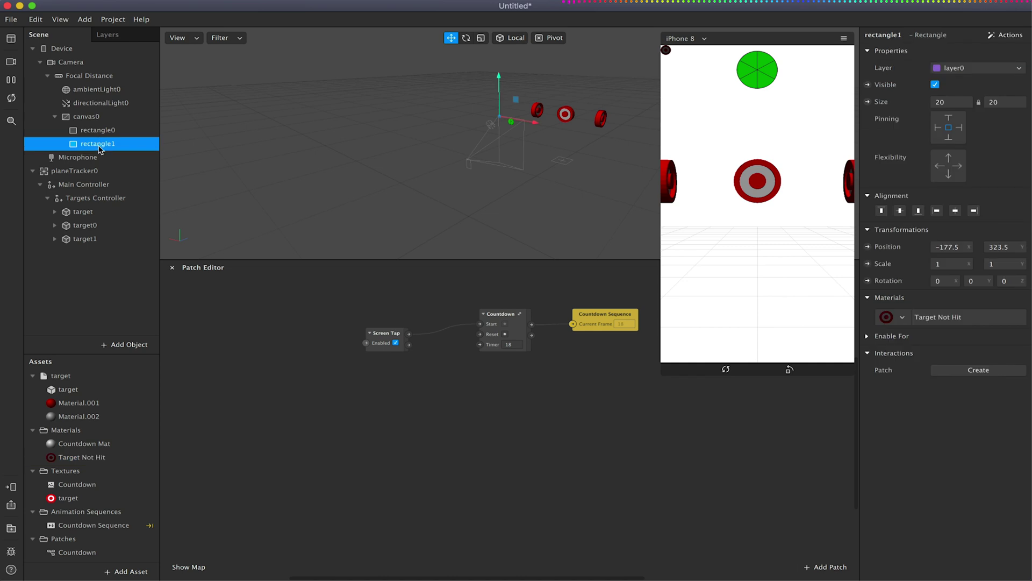
right_click(101, 146)
click(128, 175)
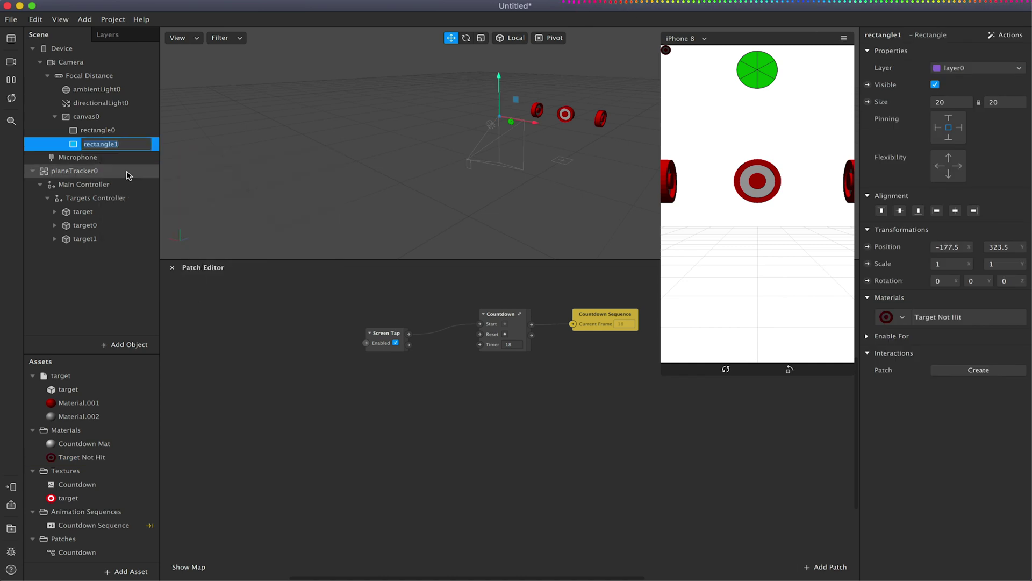
text(Target 1 Not Hit)
key(Return)
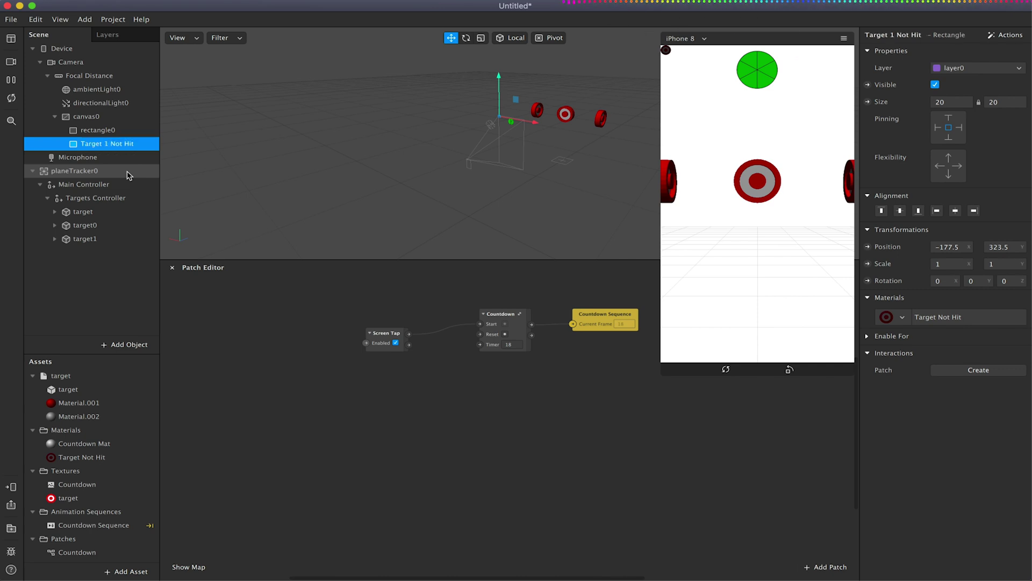
Step: Duplicate the Target 1 Not Hit rectangle and rename the copy Target 2 Not Hi
key(super+d)
right_click(109, 159)
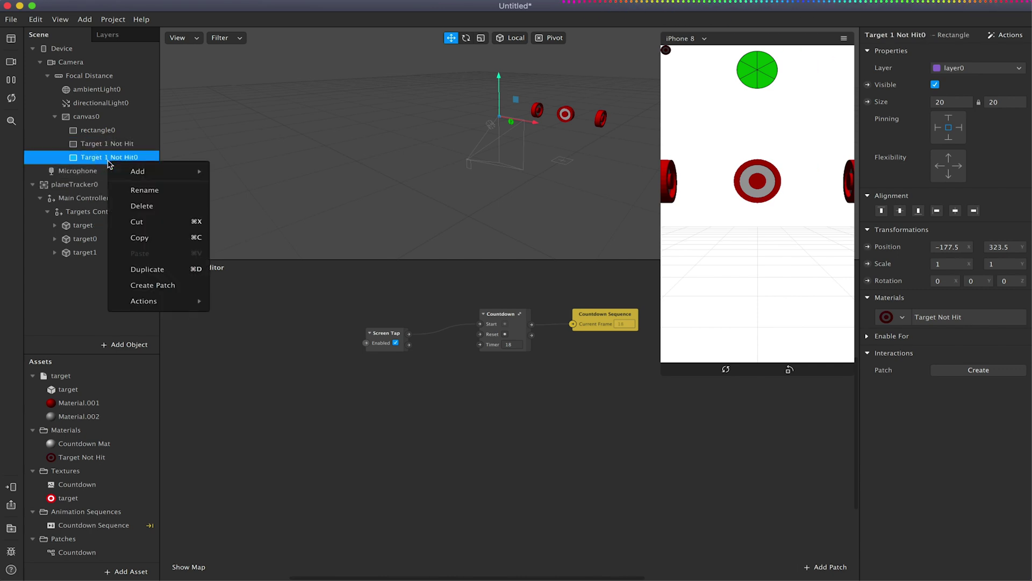
click(138, 191)
click(111, 158)
key(BackSpace)
key(BackSpace)
text(2)
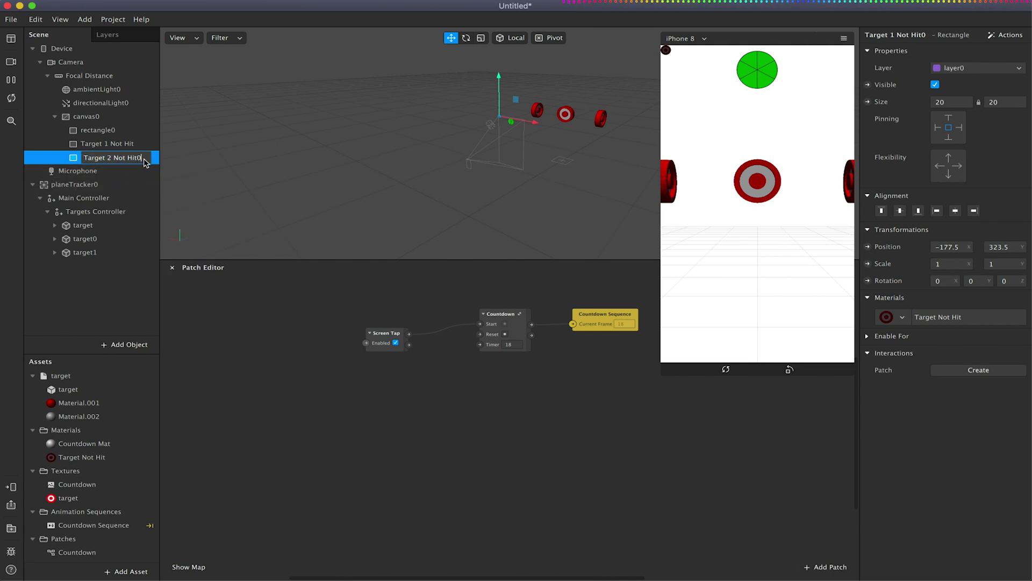
key(BackSpace)
key(BackSpace)
key(Return)
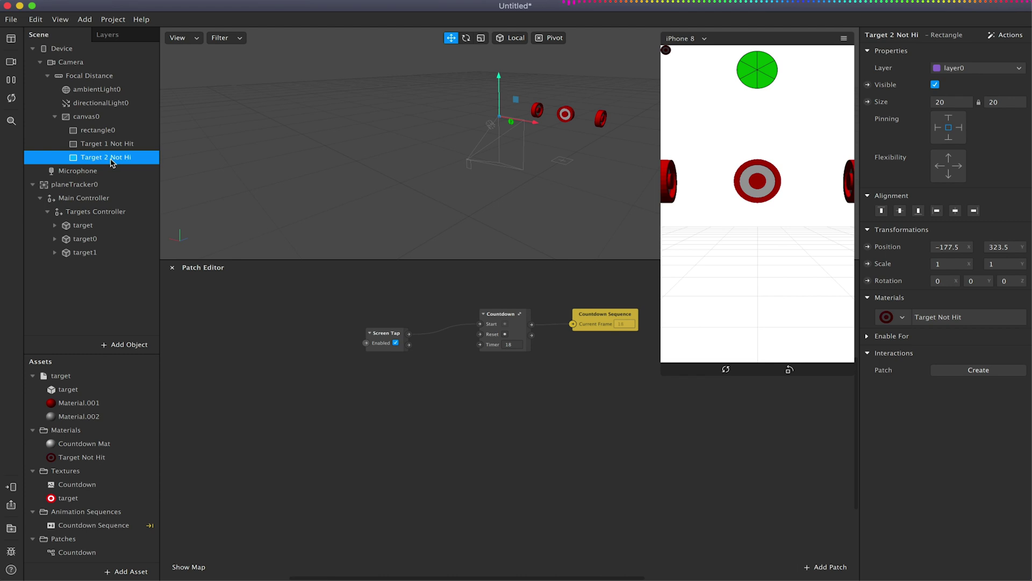
Step: Duplicate the Target 2 Not Hi rectangle and rename the copy Target 3 Not Hit
key(super+d)
right_click(112, 172)
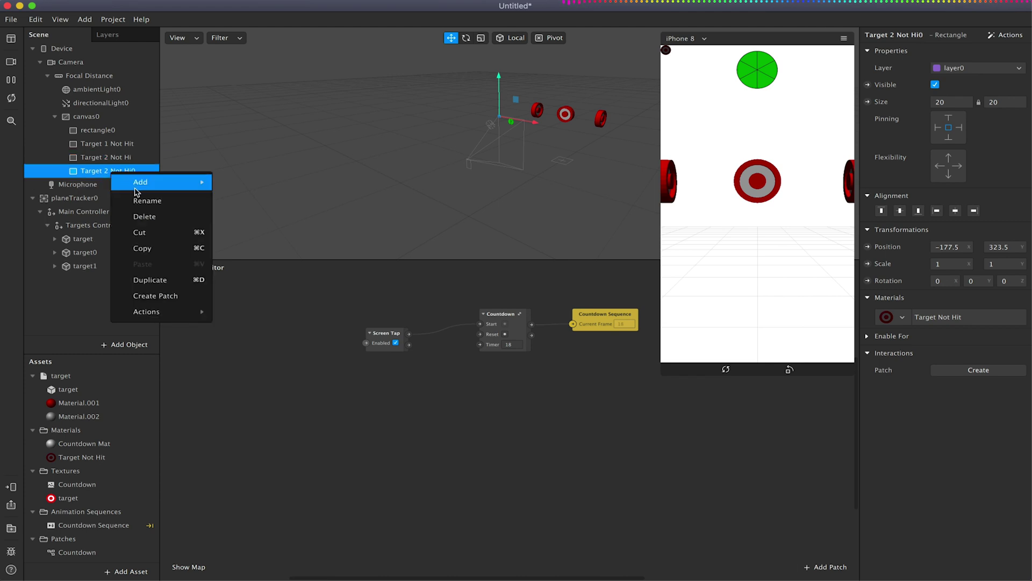
click(147, 200)
click(113, 171)
key(BackSpace)
key(BackSpace)
text(3)
click(140, 173)
key(BackSpace)
text(t)
Step: Rename the Target 2 Not Hi rectangle as Target 2 Not Hit
click(137, 159)
right_click(138, 161)
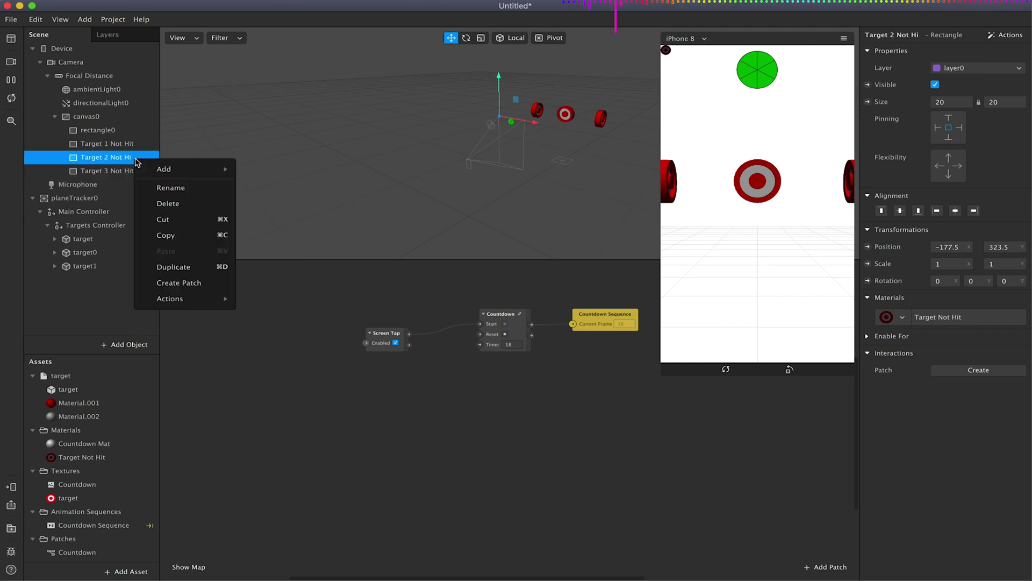
click(178, 187)
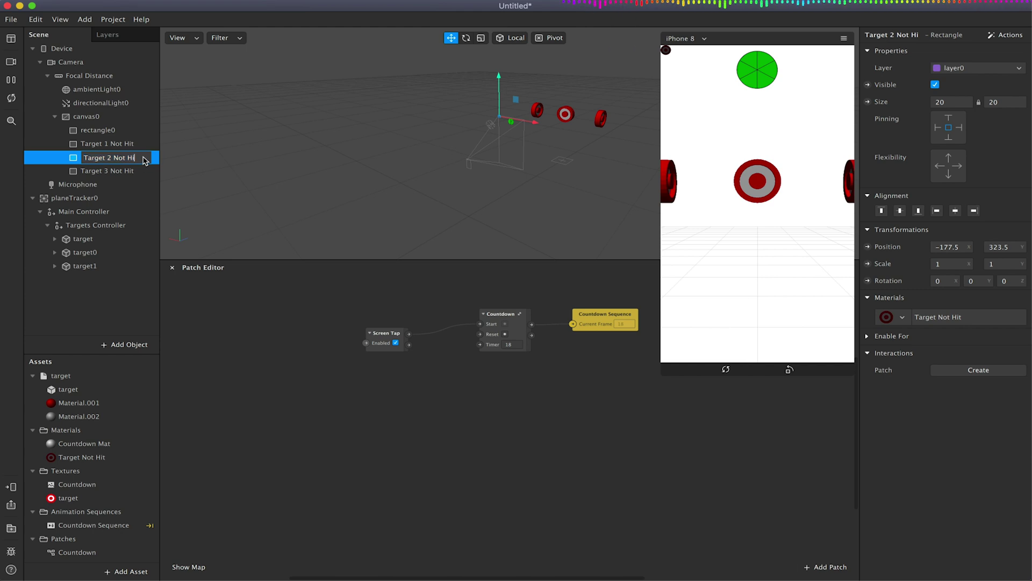
text(t)
key(Return)
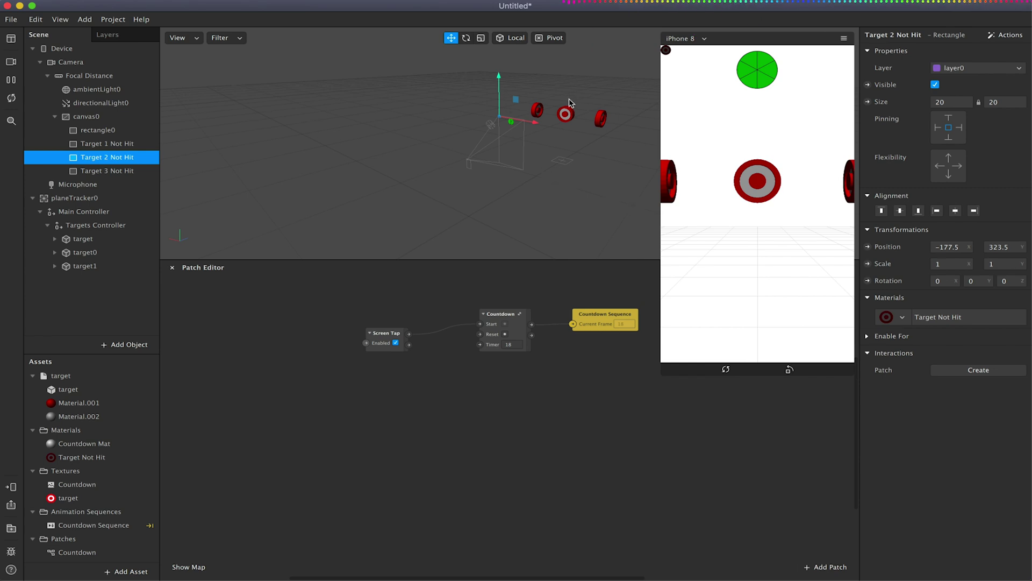
Step: Move Target 2 Not Hit to about X -150 and Target 3 Not Hit to about X -123, forming a row with Target 1 Not Hit
drag(535, 123, 537, 123)
click(128, 169)
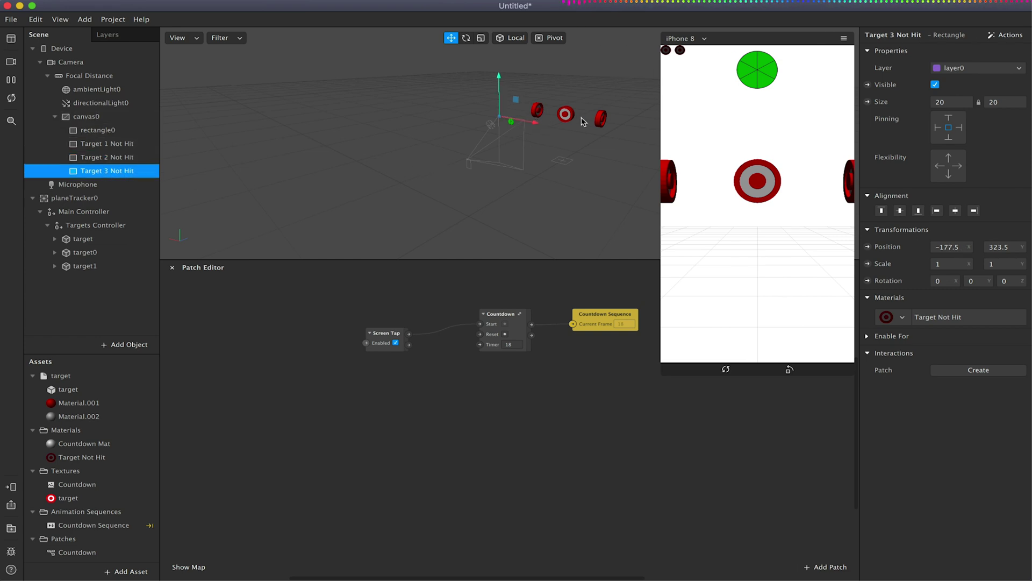
drag(538, 122, 541, 125)
Step: Duplicate the three Target Not Hit rectangles and place the originals below the copies in canvas0
click(108, 145)
shift+click(110, 172)
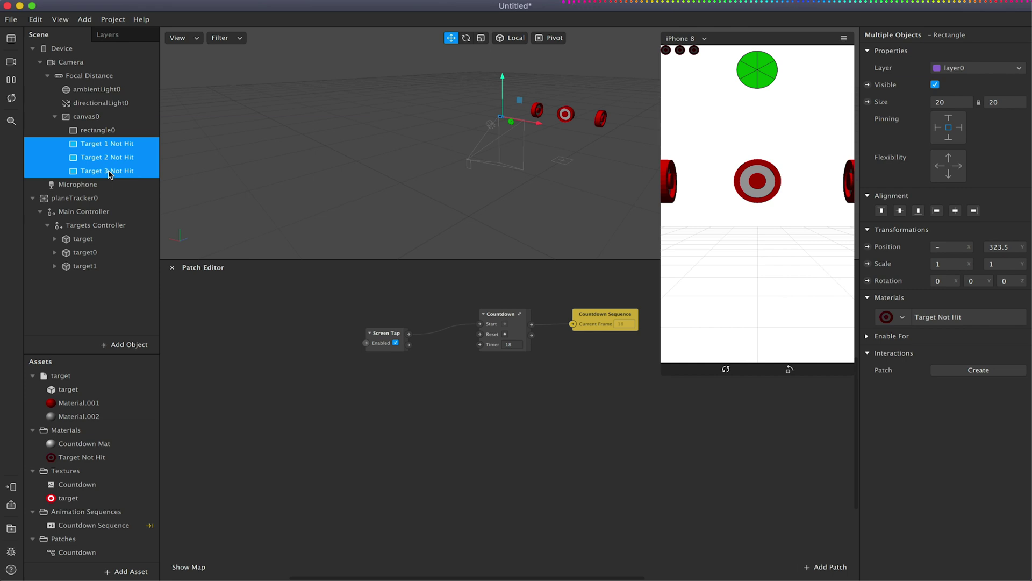
key(super+d)
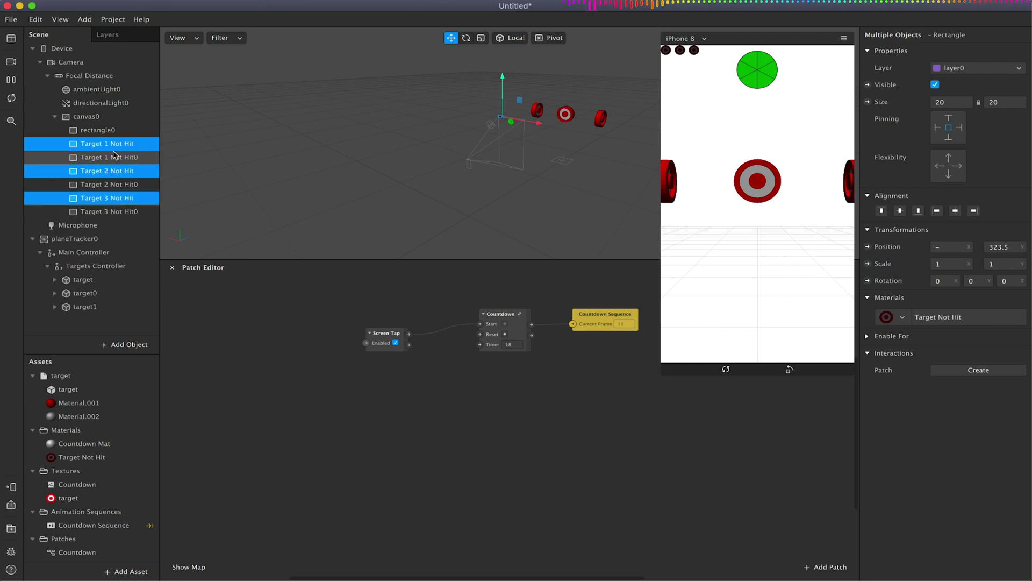
drag(110, 172, 107, 218)
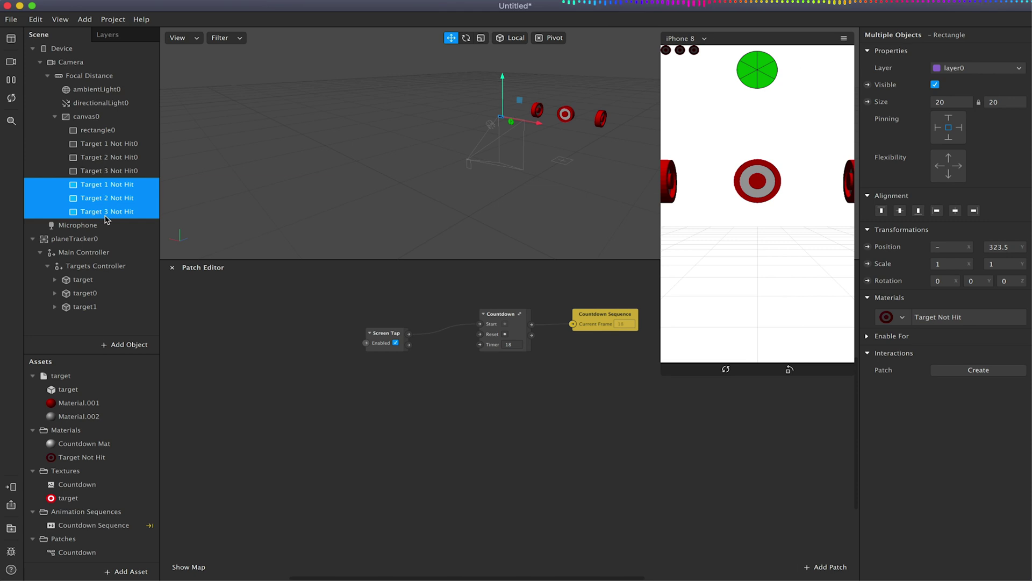
Step: Rename the original Target 1 Not Hit rectangle below the copies as Target 1 Hit
click(120, 184)
right_click(113, 185)
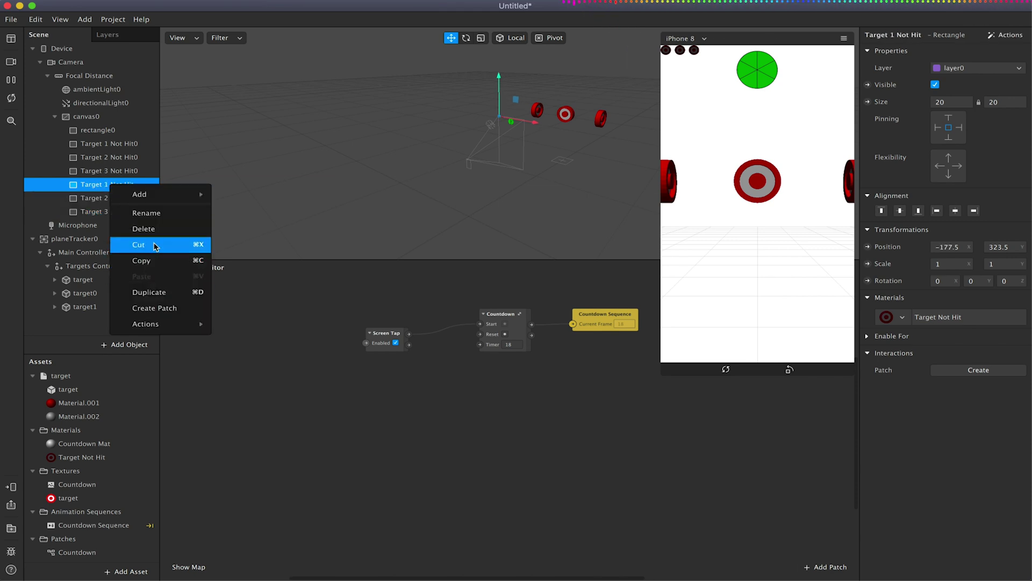
click(135, 213)
click(127, 184)
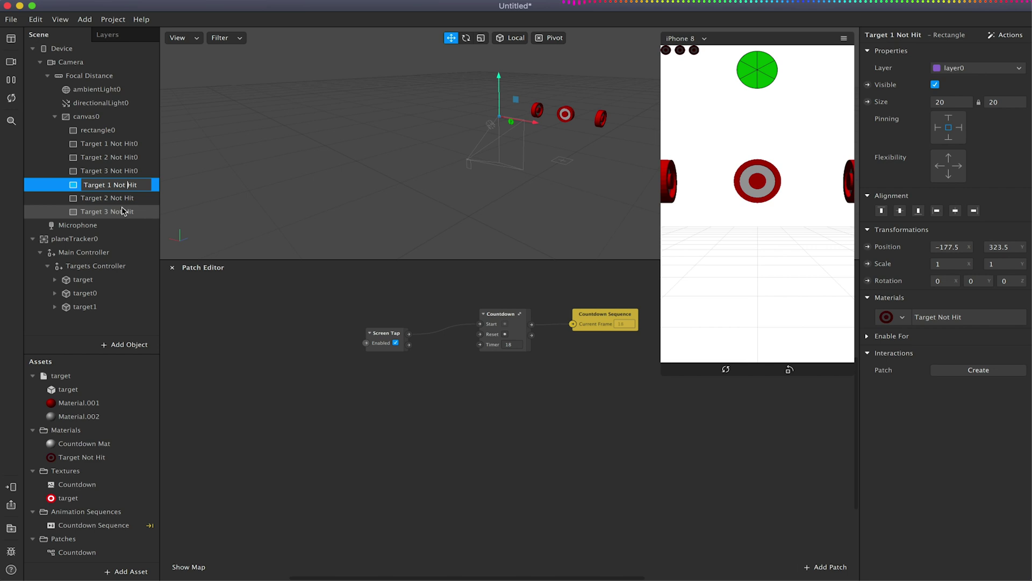
click(121, 198)
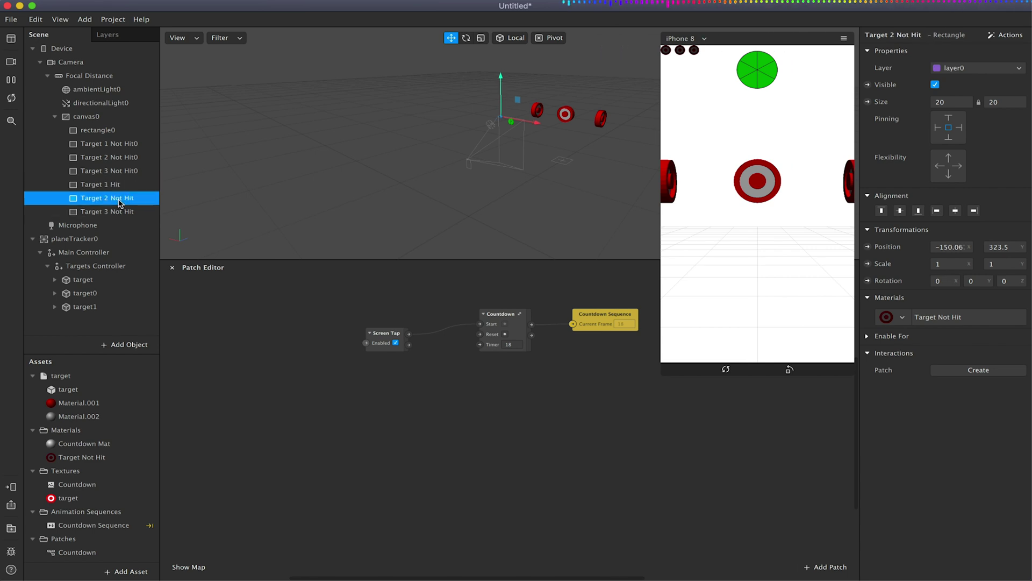
Step: Rename the original Target 2 Not Hit rectangle as Target 2 Hit
right_click(116, 200)
click(144, 227)
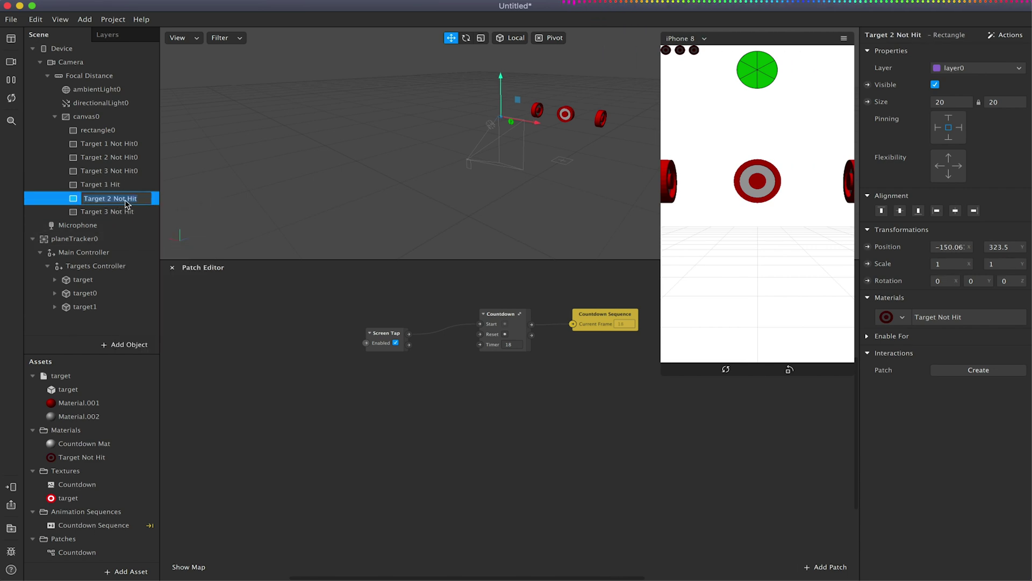
click(127, 200)
key(BackSpace)
click(125, 212)
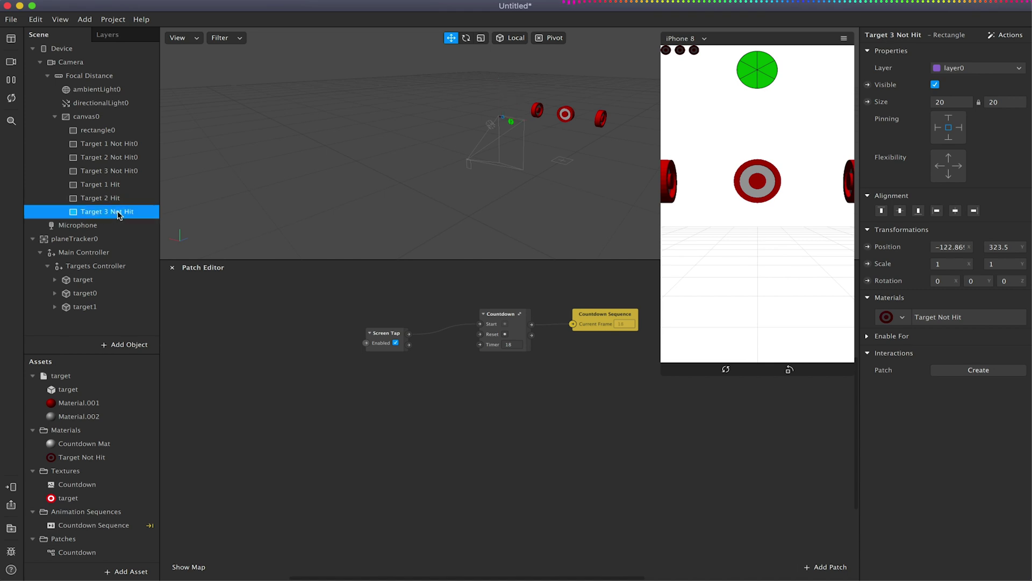
Step: Rename the original Target 3 Not Hit rectangle as Target 3 Hit
right_click(124, 212)
click(144, 241)
click(128, 214)
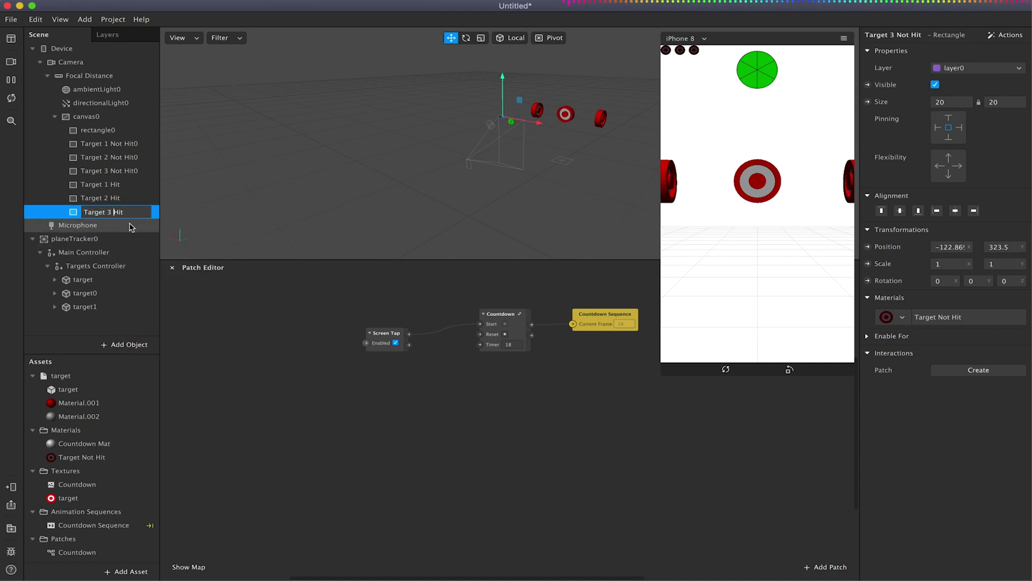
key(Return)
Step: Create one new material shared by the Target 1 Hit, Target 2 Hit and Target 3 Hit rectangles
click(116, 185)
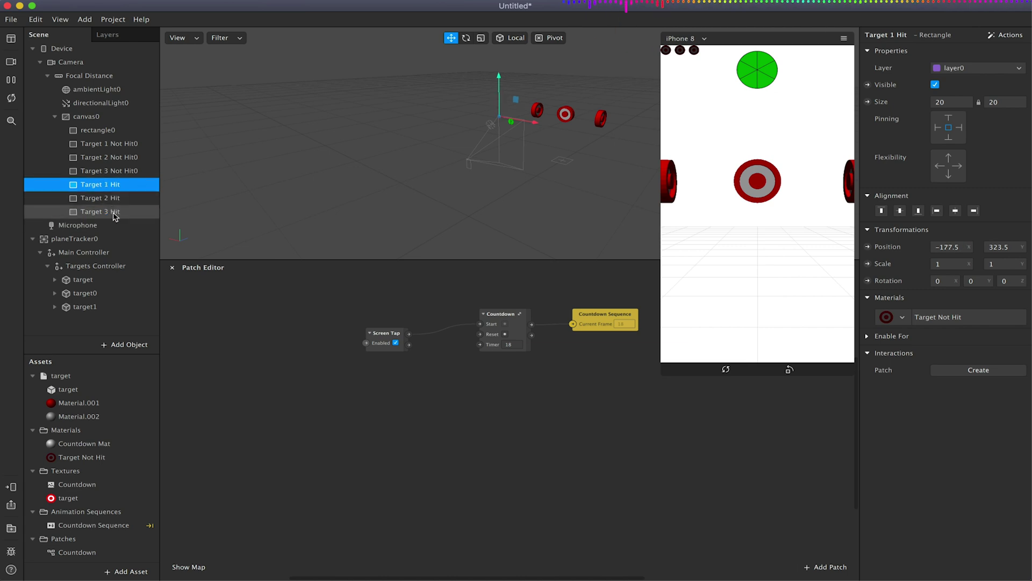
shift+click(115, 212)
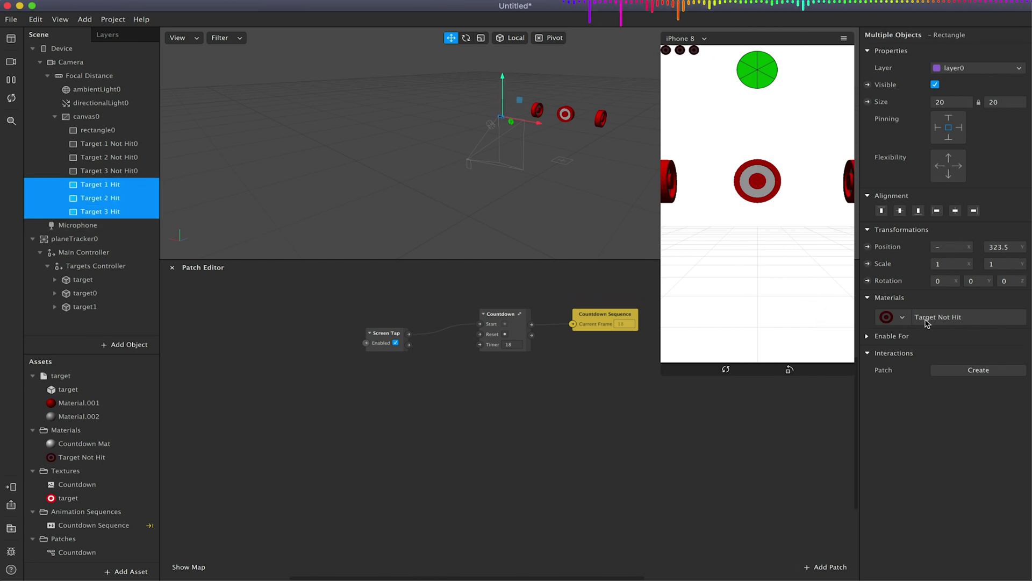
click(900, 318)
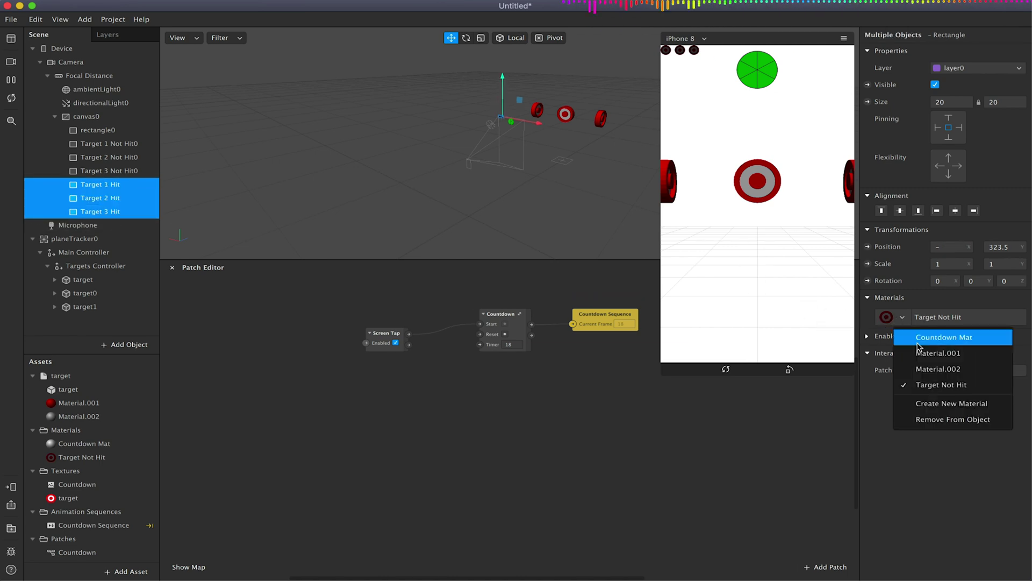
click(956, 406)
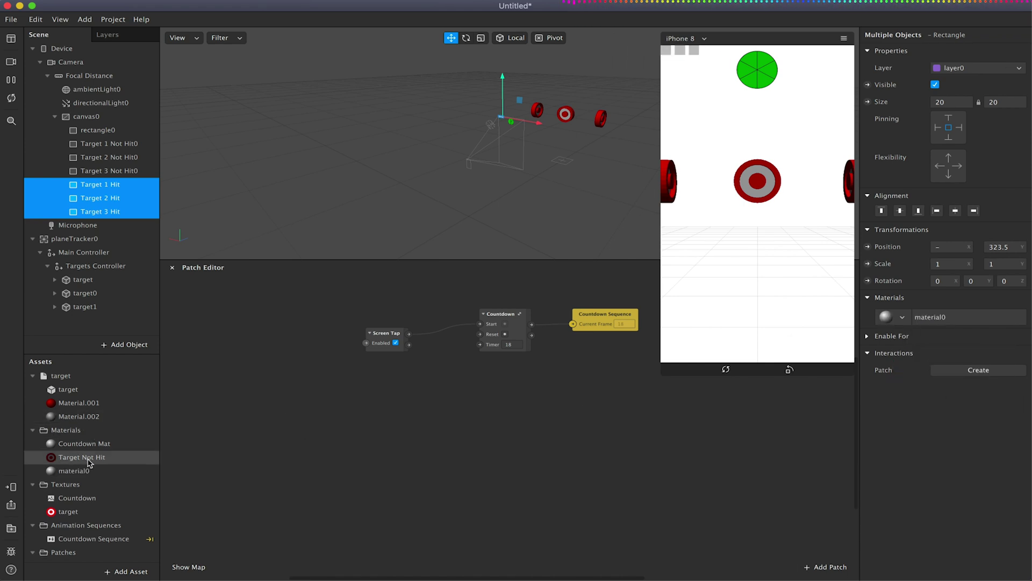
Step: Apply the target texture to the Hit rectangles' material0 and set its shader type to Flat
click(75, 471)
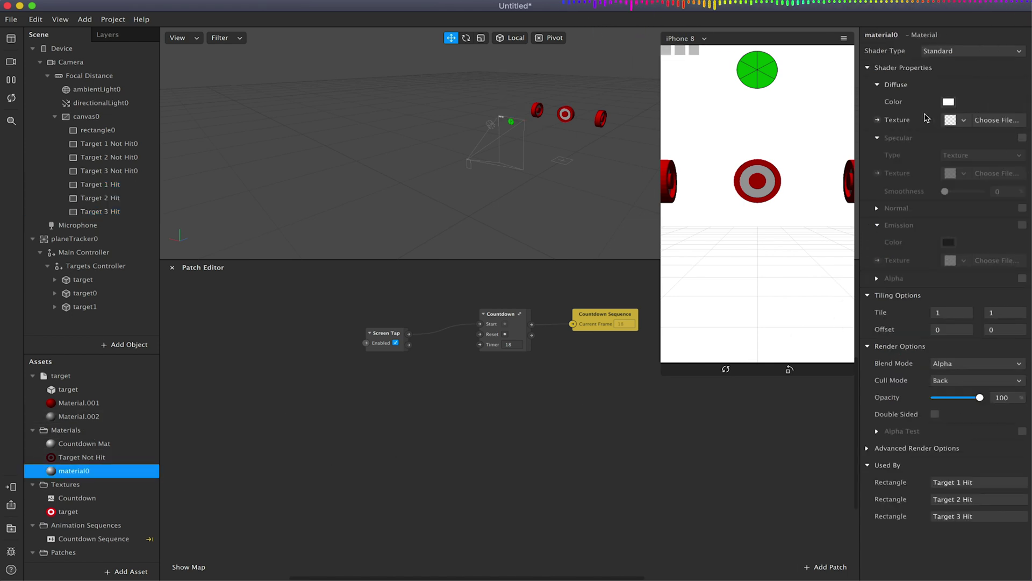
click(956, 121)
click(938, 157)
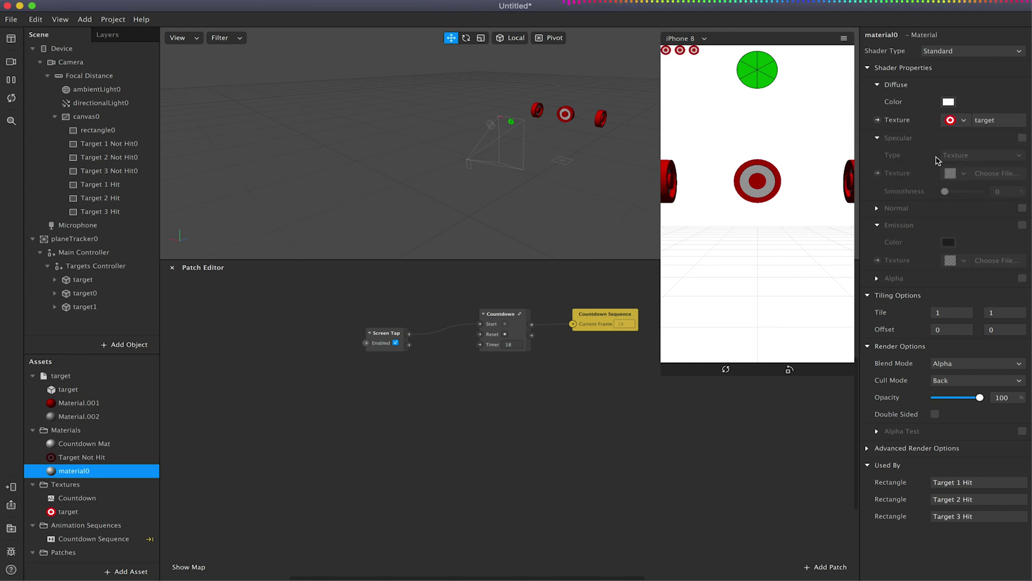
click(942, 49)
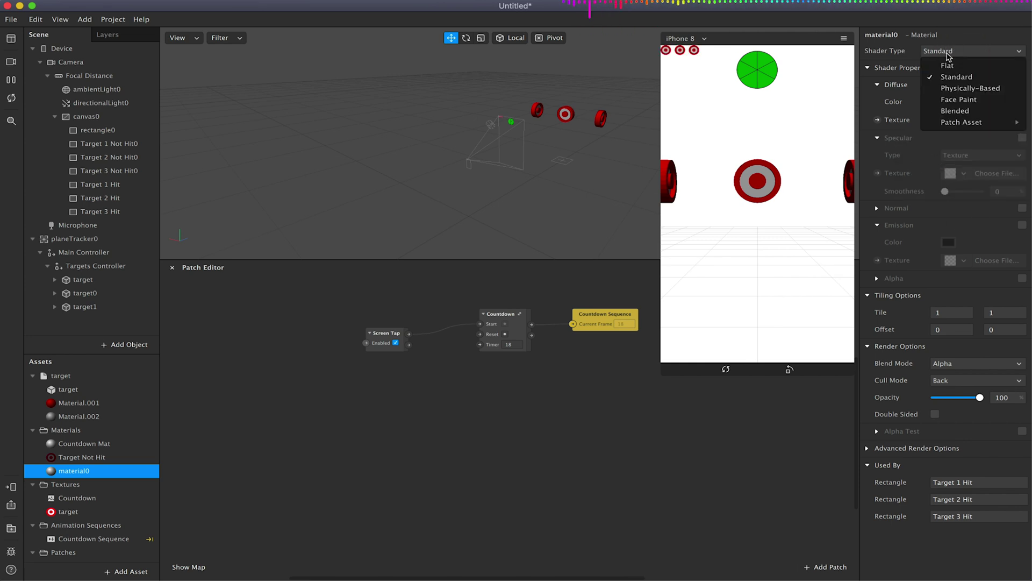
click(951, 68)
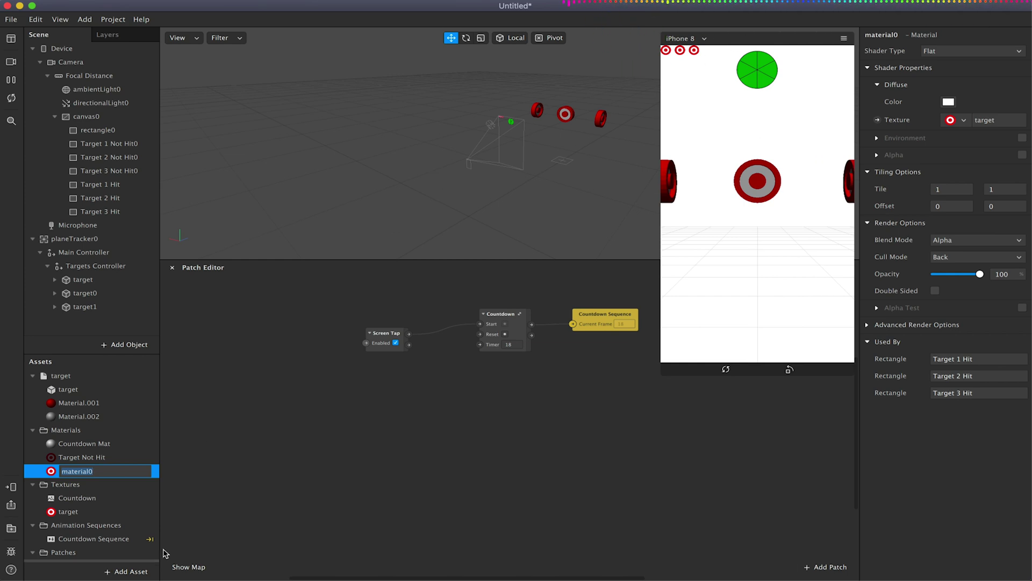
key(Return)
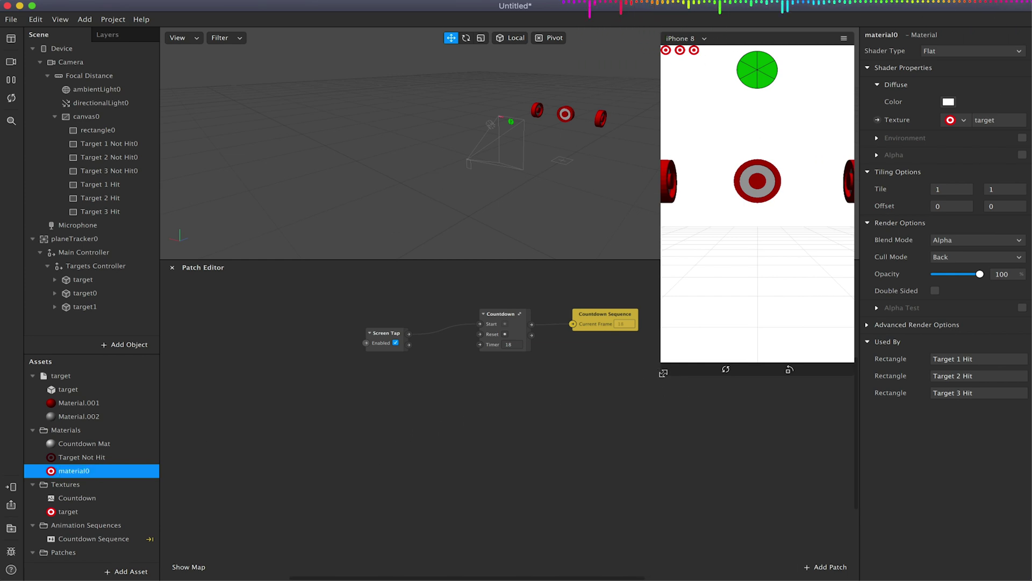
Step: Shrink the iPhone 8 preview to free more room around the patch graph
drag(665, 372, 704, 308)
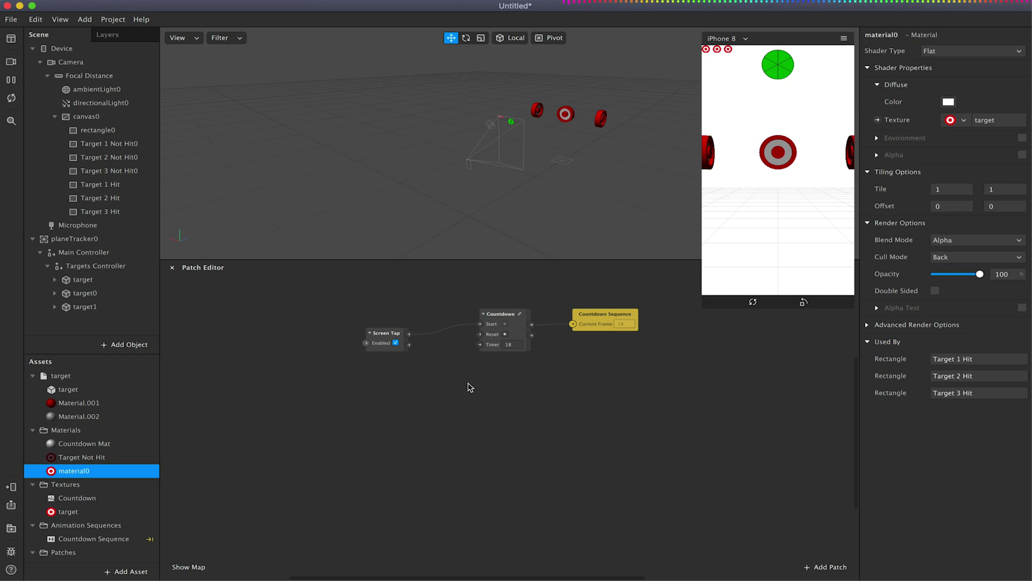
drag(468, 385, 438, 452)
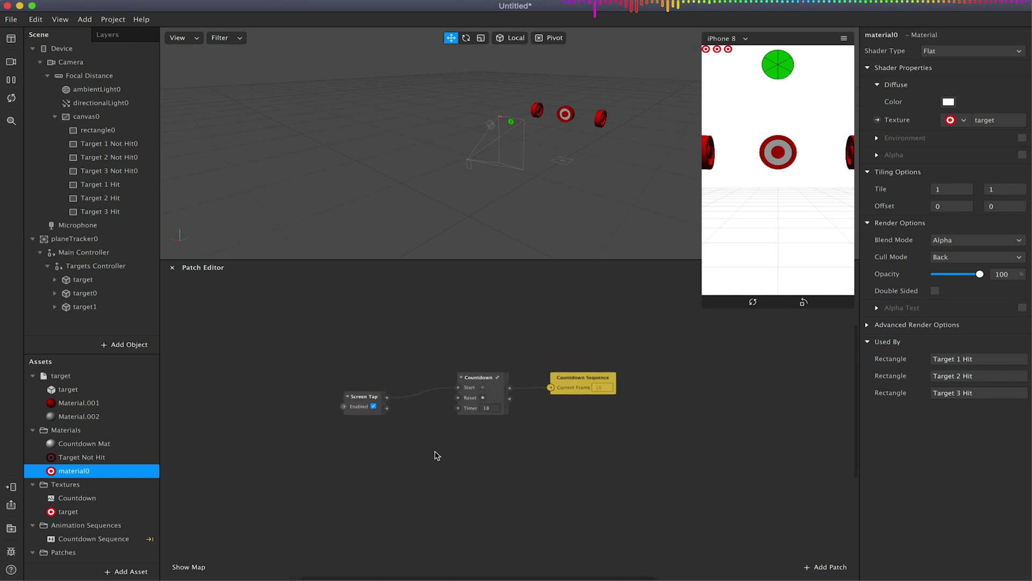